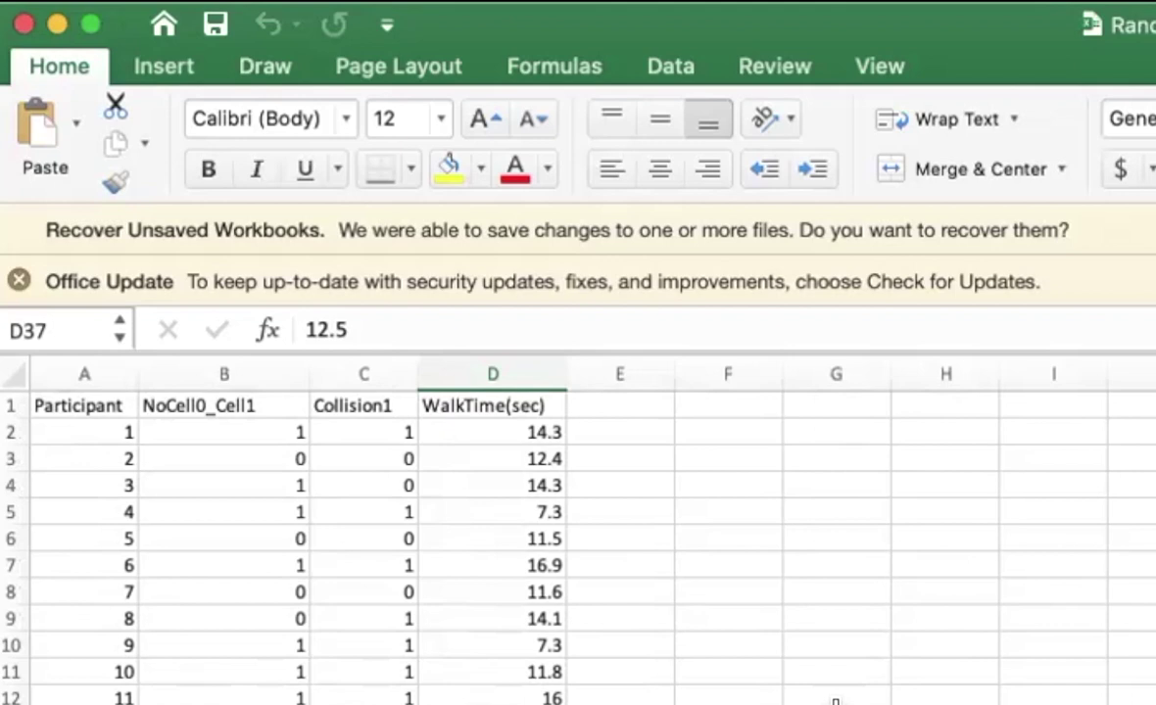
pyautogui.click(253, 375)
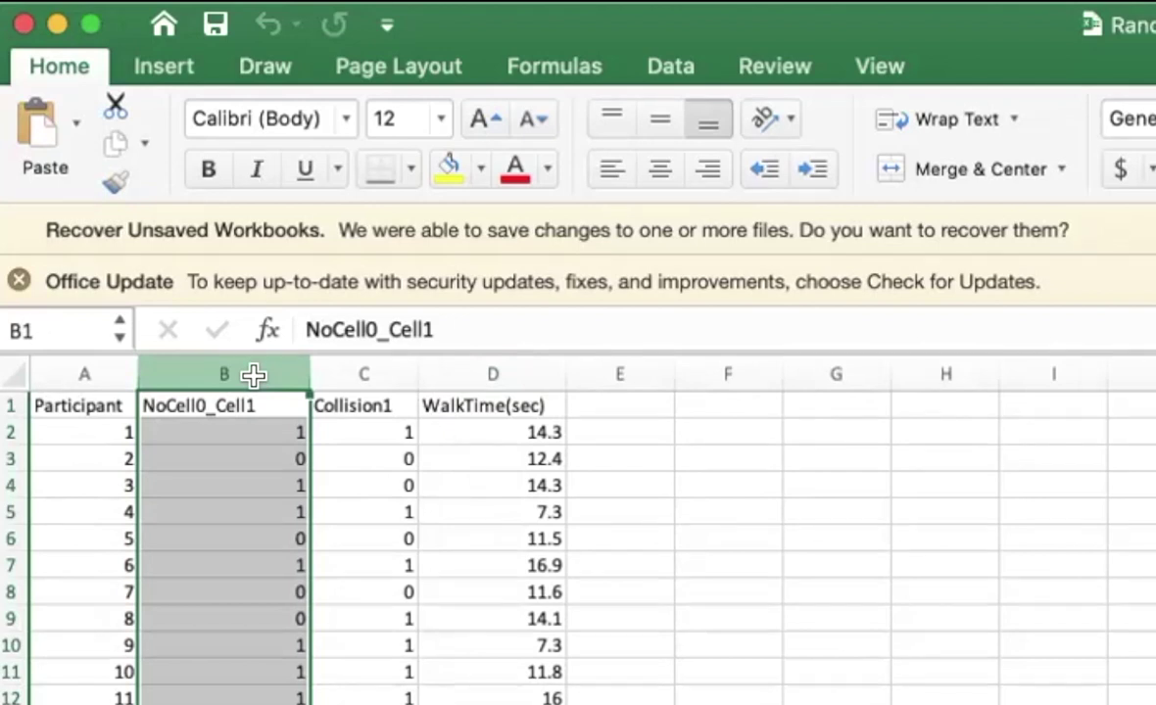
pyautogui.click(351, 369)
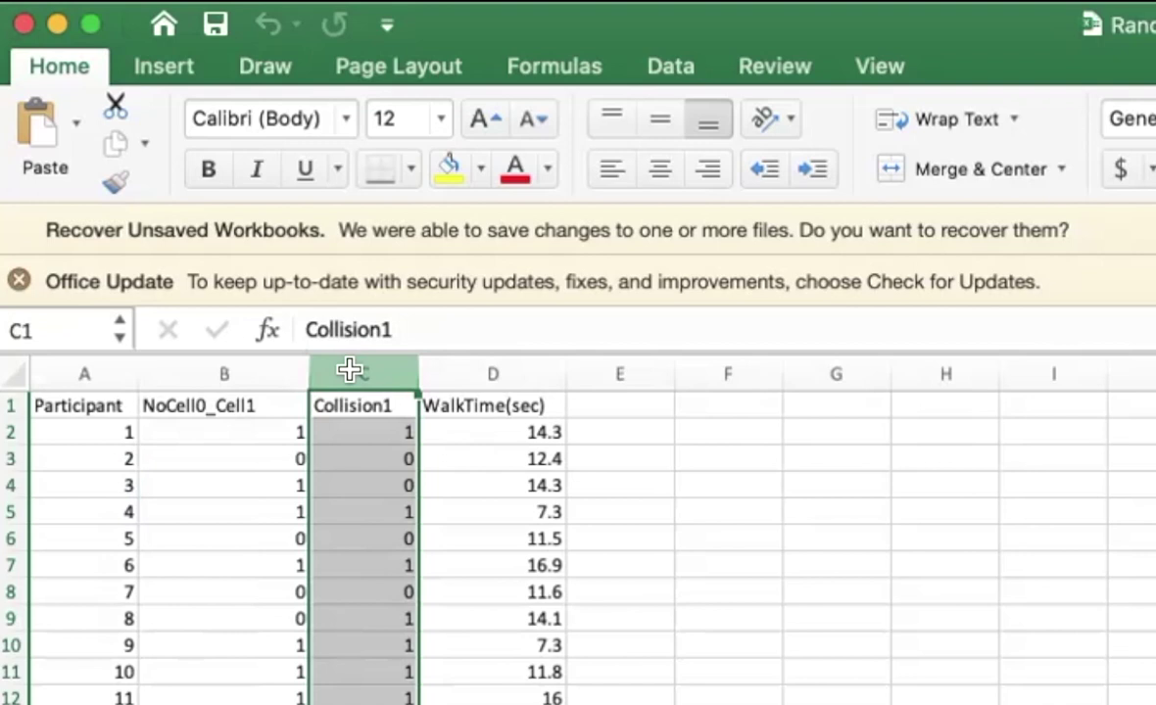
pyautogui.click(485, 359)
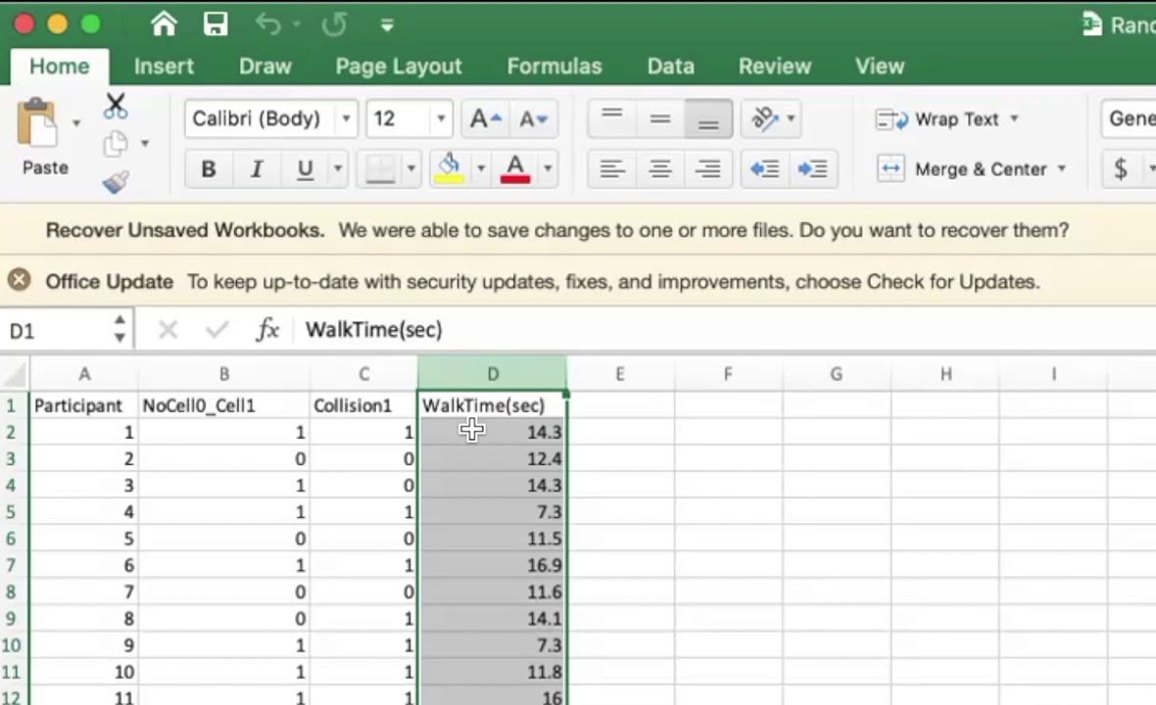
pyautogui.click(17, 431)
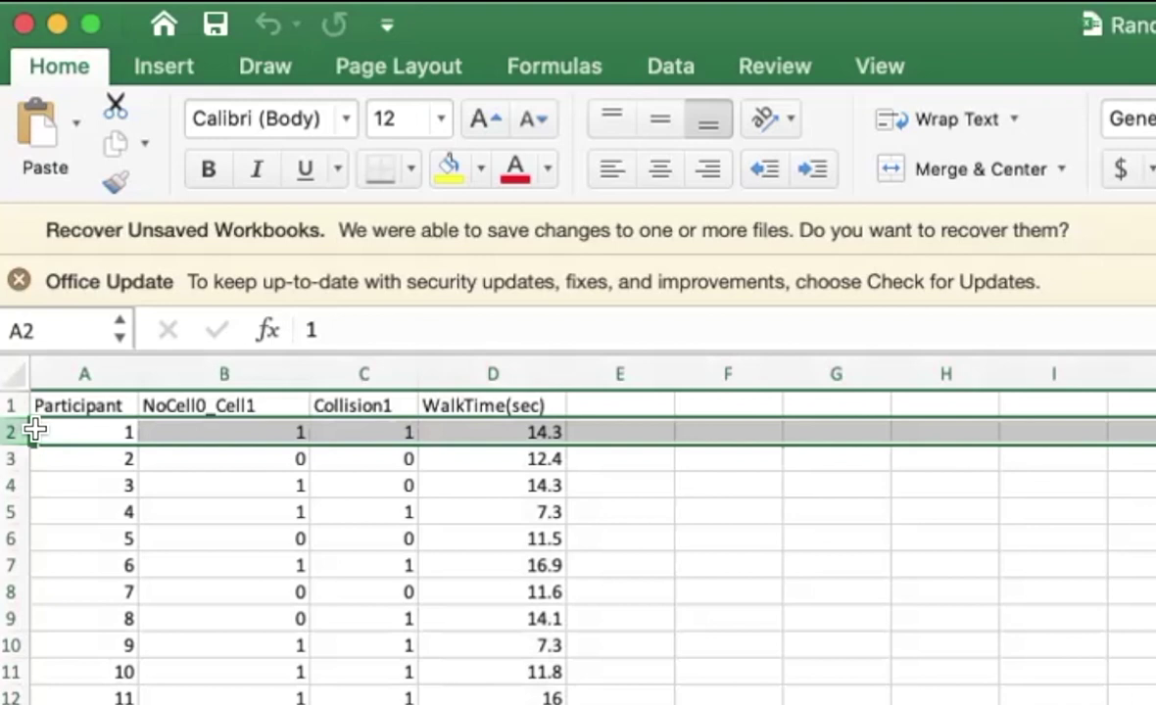
pyautogui.click(194, 370)
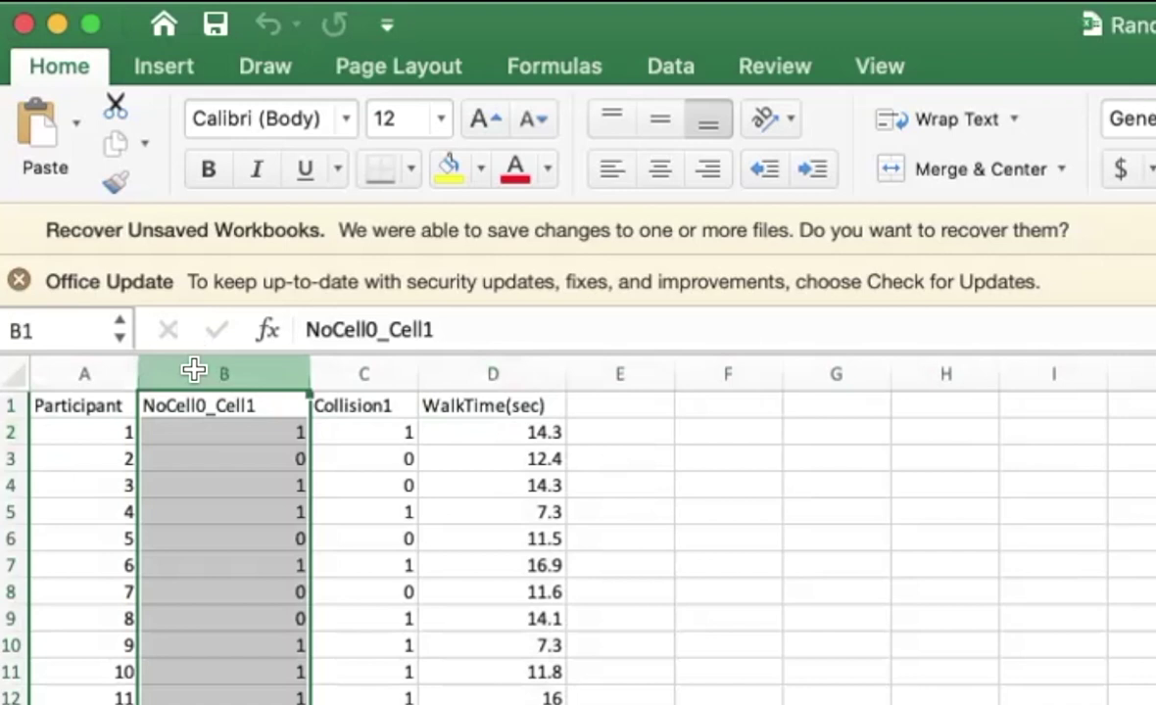
pyautogui.click(172, 421)
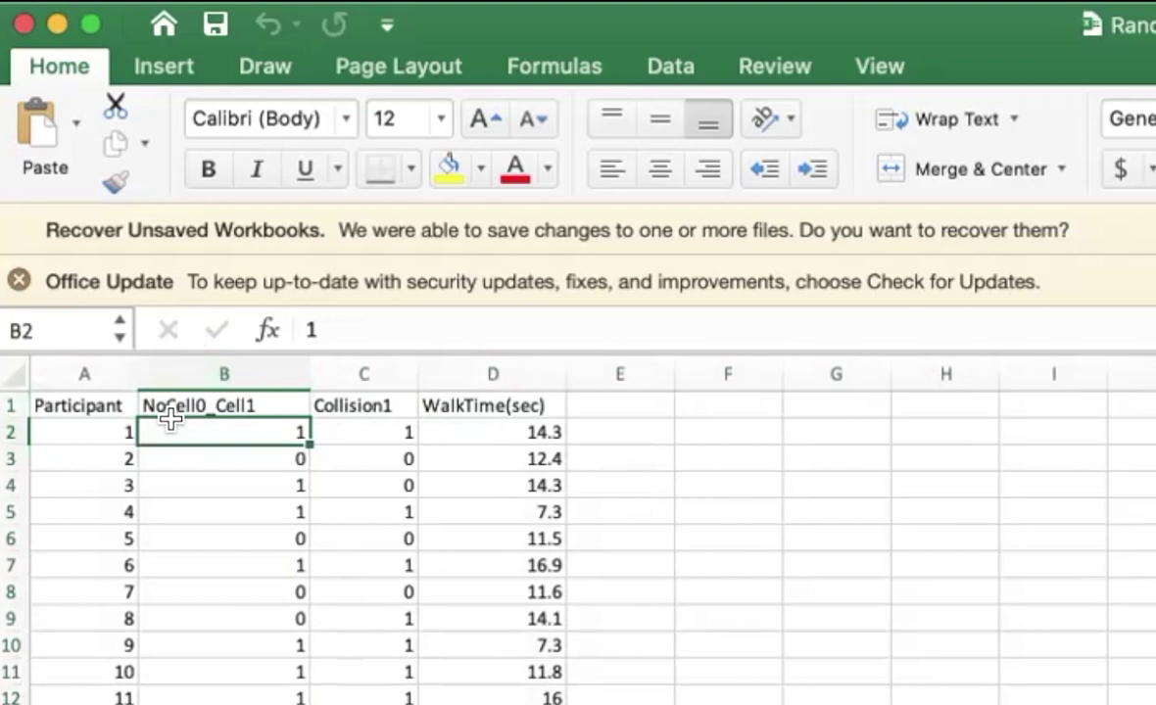
pyautogui.click(176, 402)
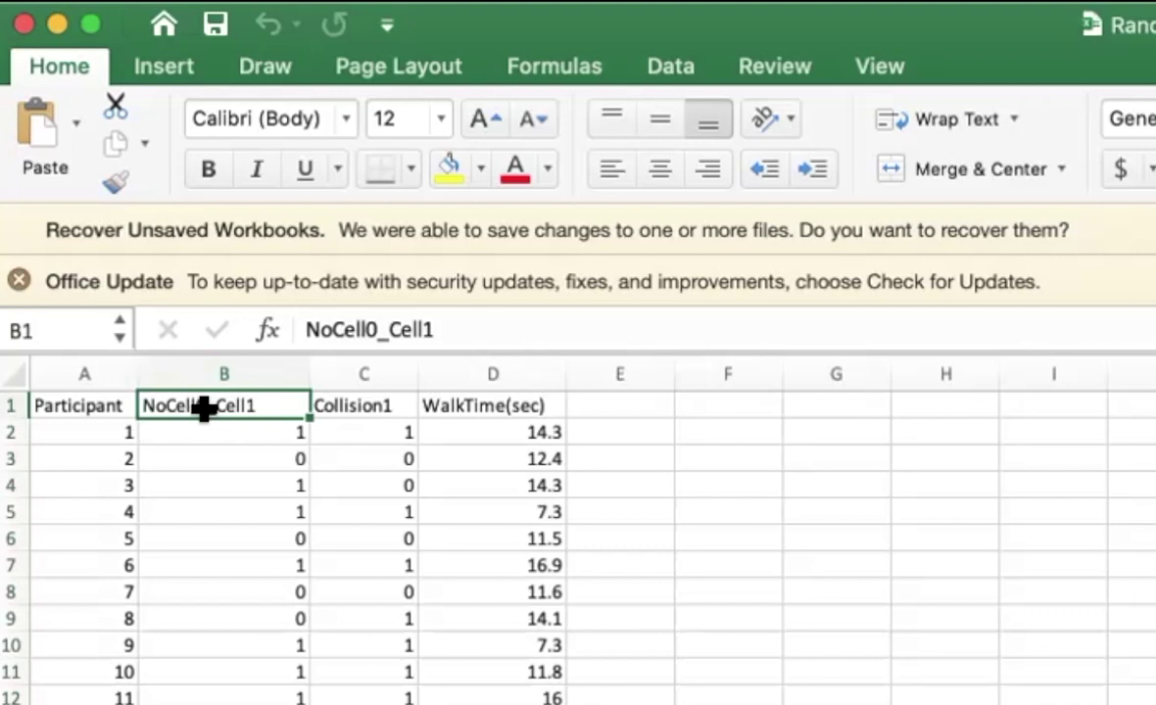
pyautogui.click(341, 366)
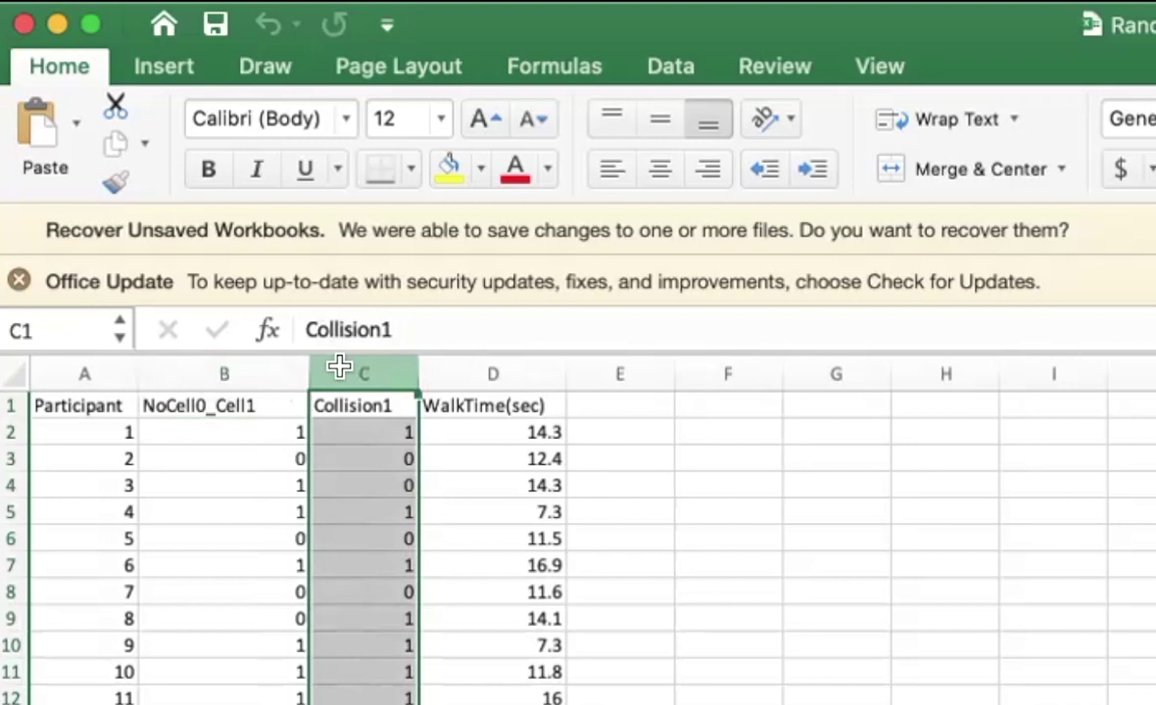
pyautogui.click(479, 374)
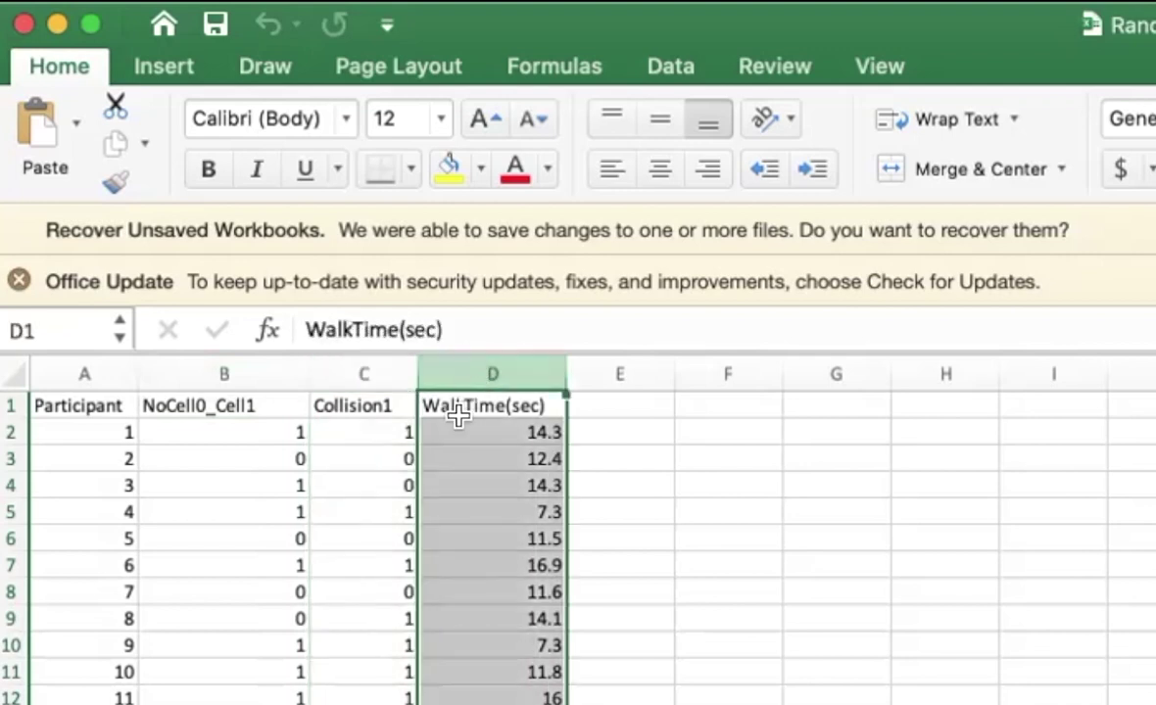
pyautogui.click(458, 420)
pyautogui.click(460, 398)
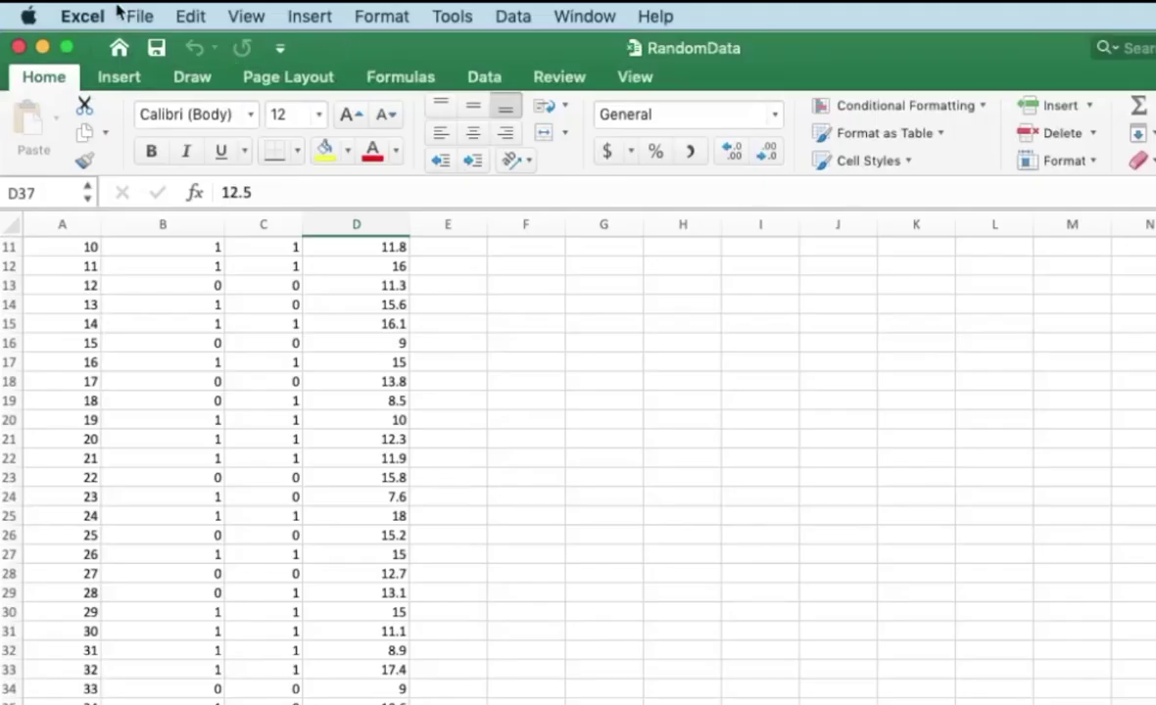
# Save the Excel sheet as RandomData.csv in Comma Separated Values (.csv) format, overwriting the existing copy
pyautogui.click(133, 15)
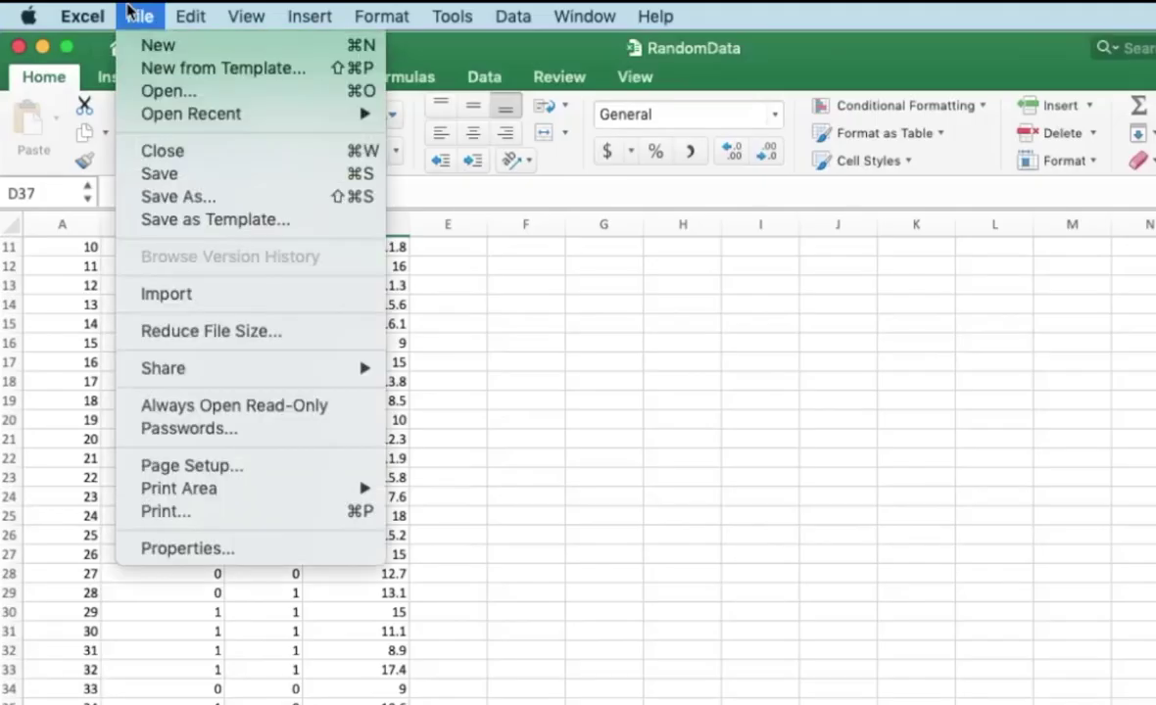
pyautogui.click(210, 197)
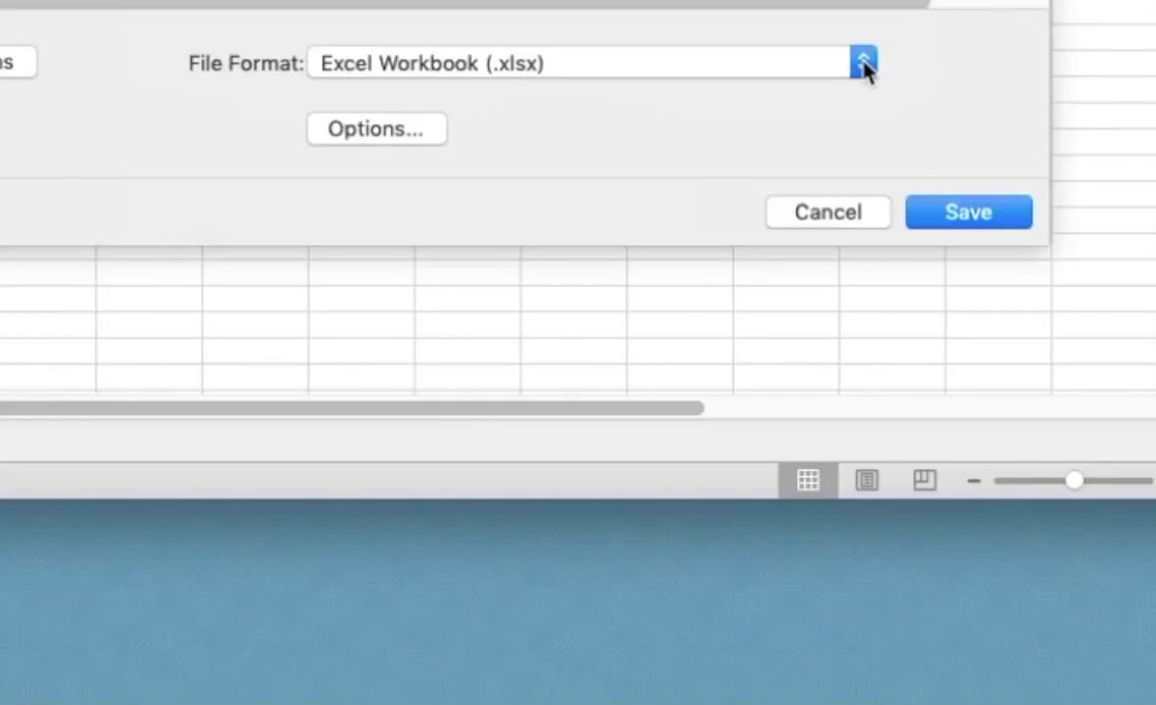
pyautogui.click(1051, 610)
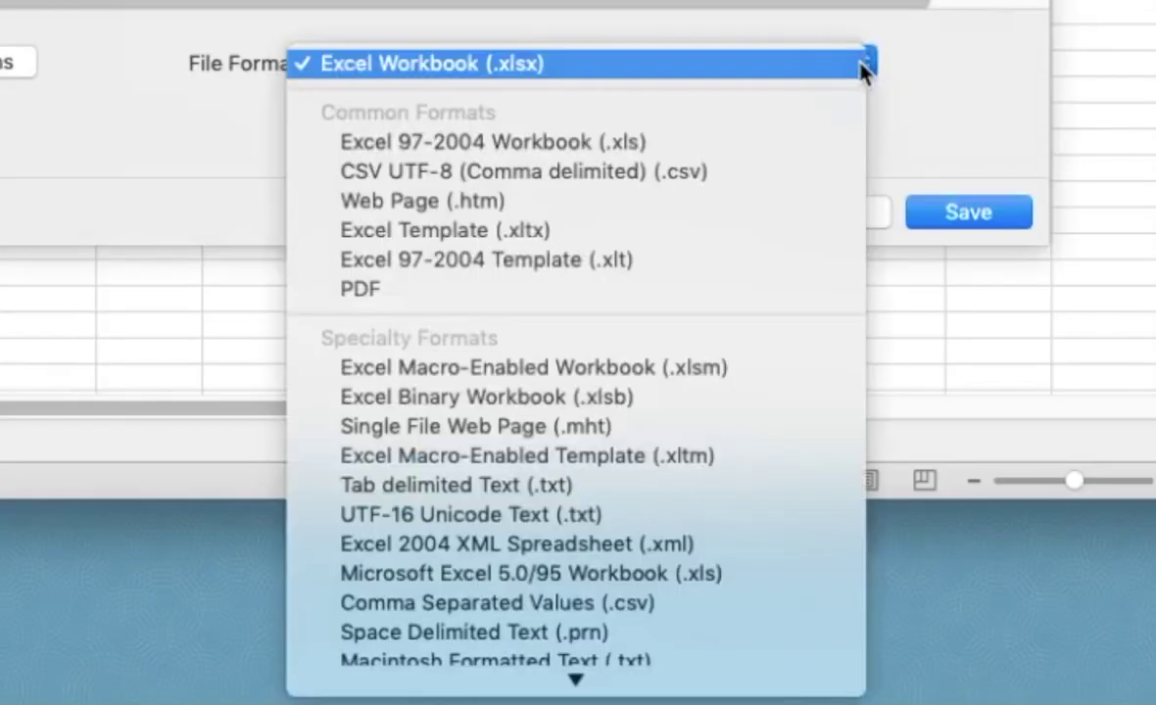
pyautogui.scroll(-5, 774, 676)
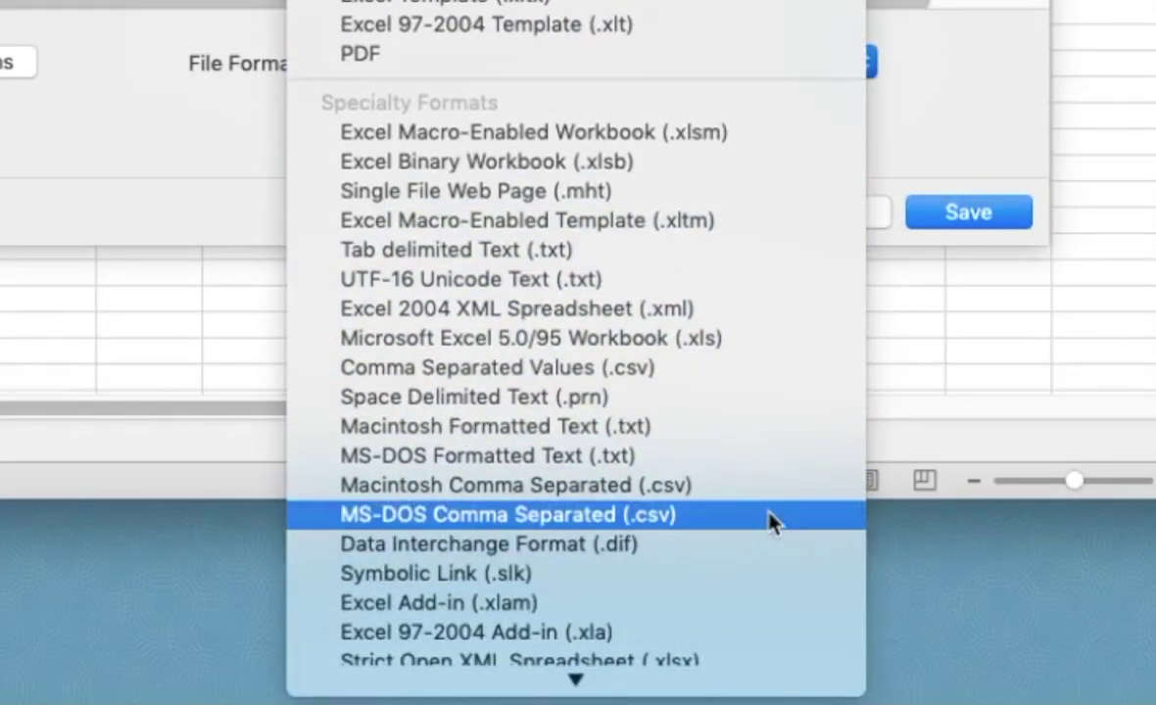
pyautogui.click(764, 385)
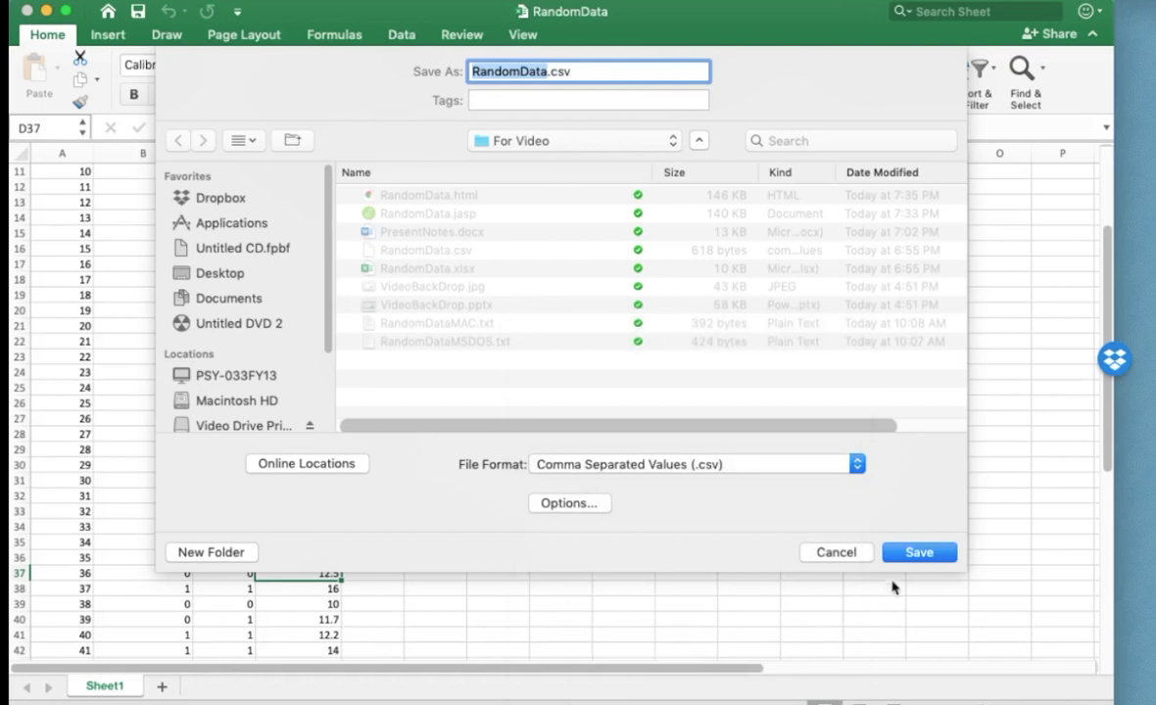
pyautogui.click(930, 554)
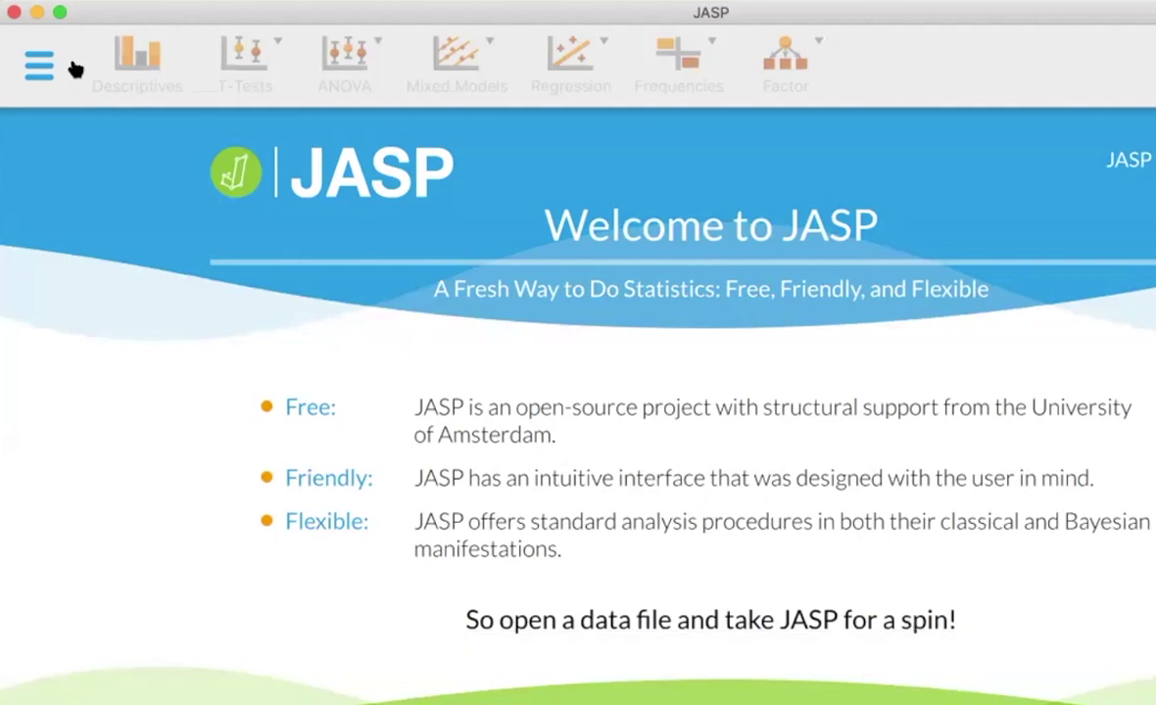
# Browse from JASP's Open menu to the For Video folder and select RandomData.csv
pyautogui.click(39, 66)
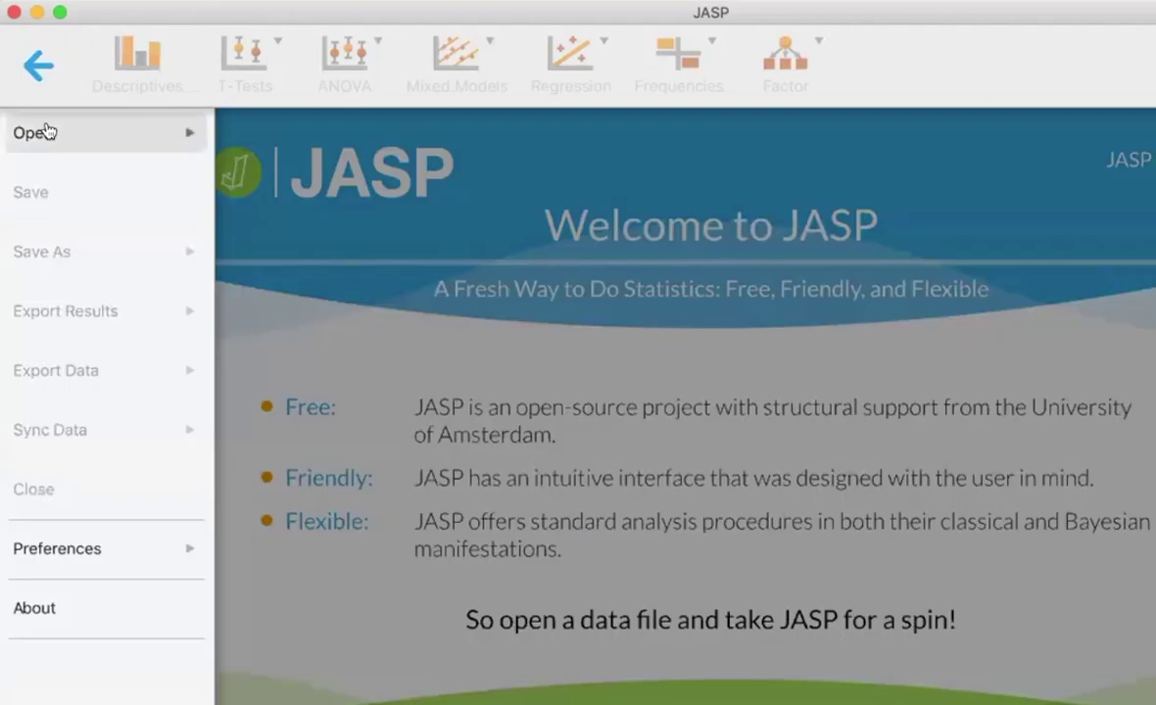
pyautogui.click(49, 130)
pyautogui.click(286, 221)
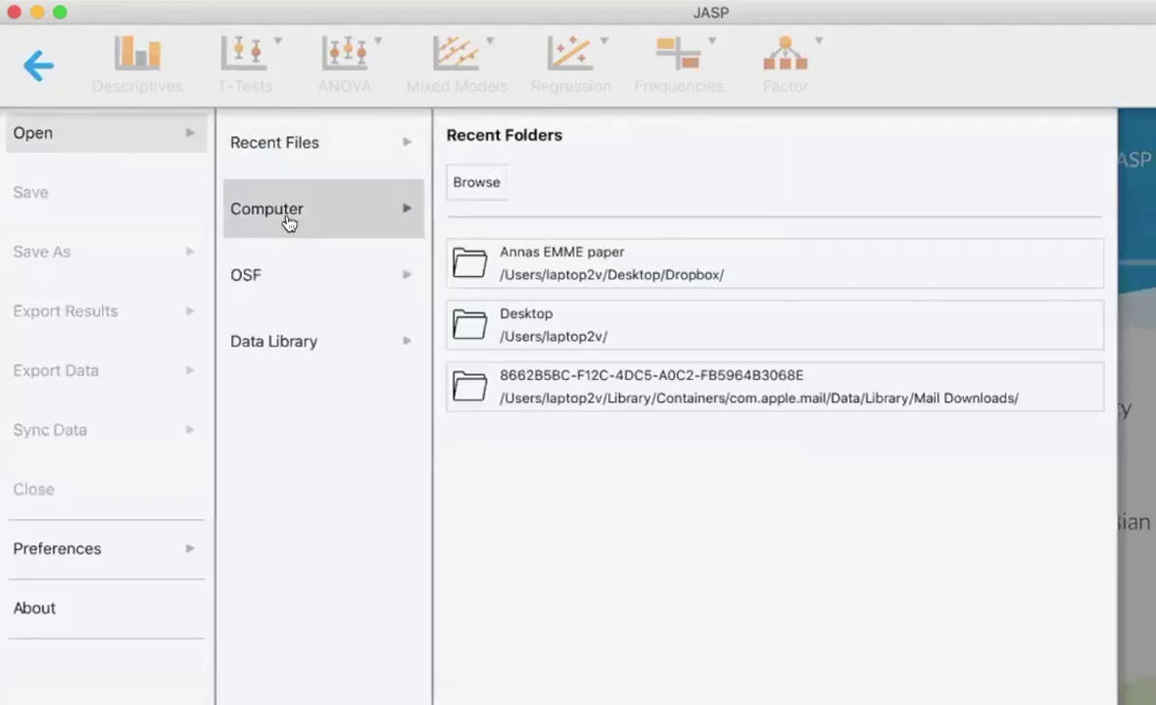
pyautogui.click(473, 189)
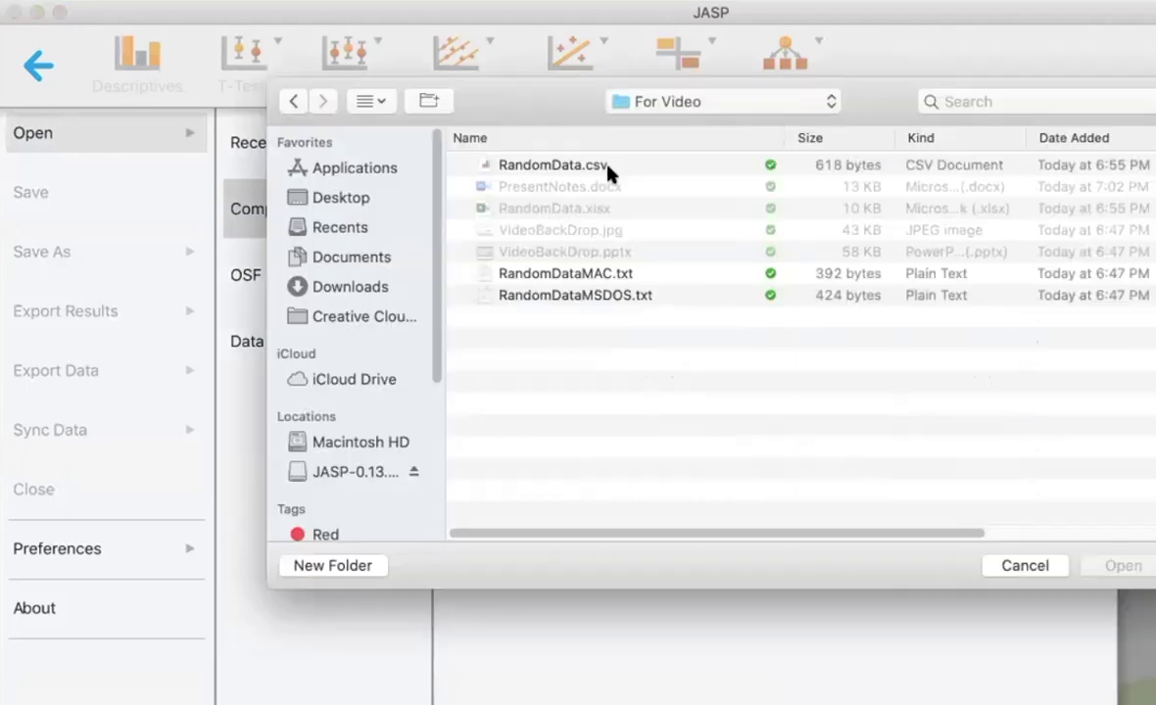
pyautogui.click(600, 166)
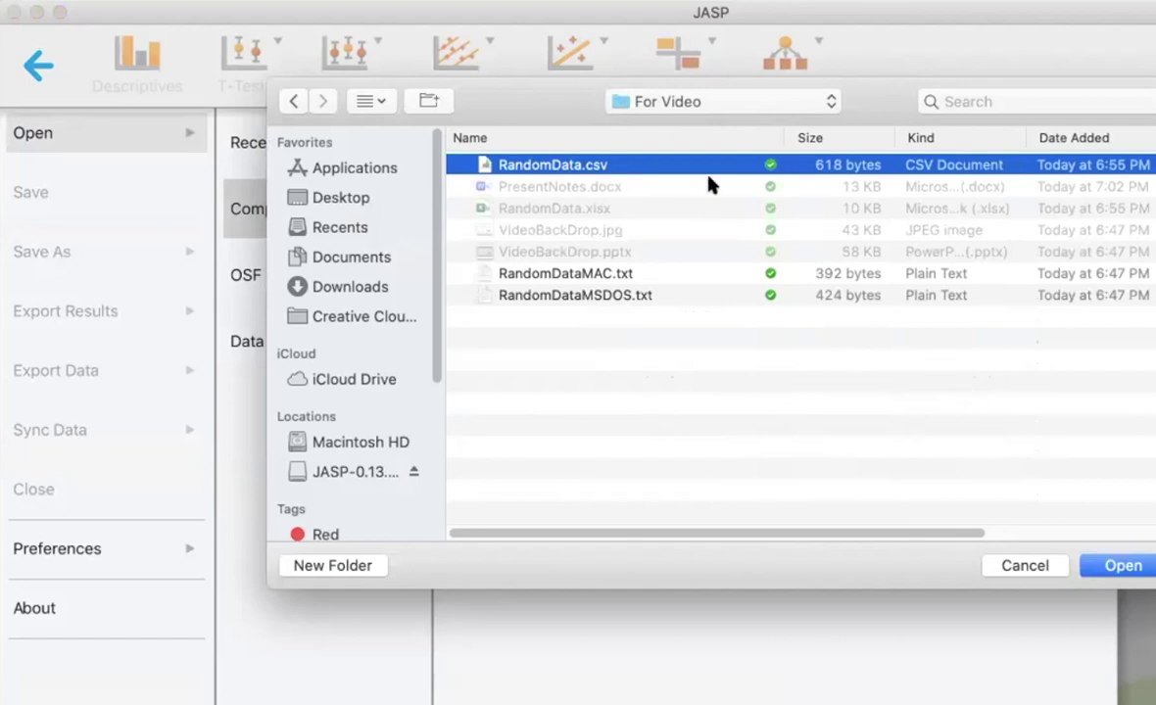
# Load RandomData.csv so its Participant, NoCell0_Cell1, Collision1 and WalkTime(sec) columns appear
pyautogui.click(1088, 582)
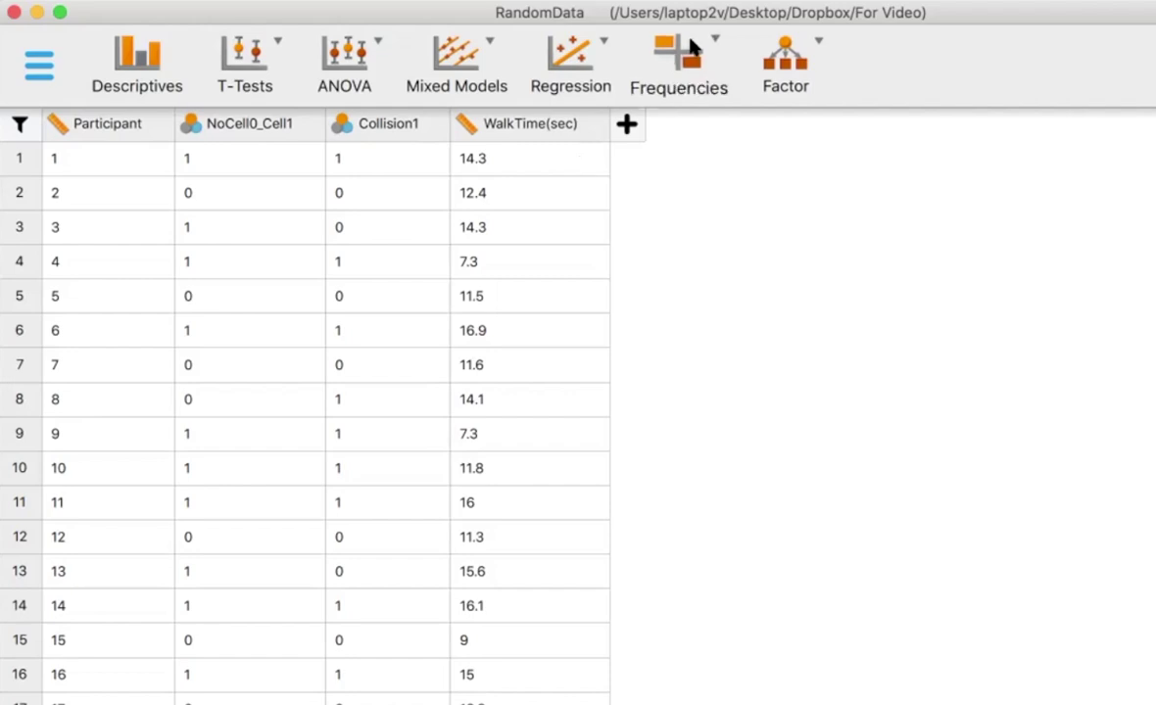
# Add a Contingency Tables analysis with NoCell0_Cell1 as rows and Collision1 as columns
pyautogui.click(691, 47)
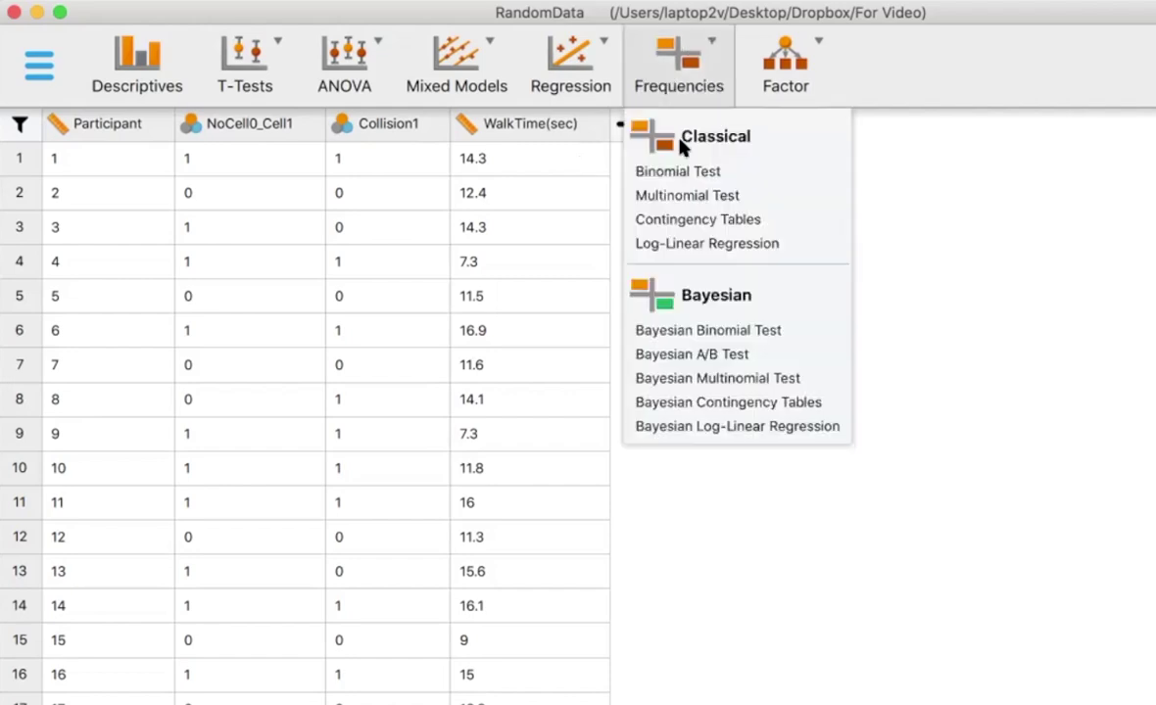
pyautogui.click(674, 231)
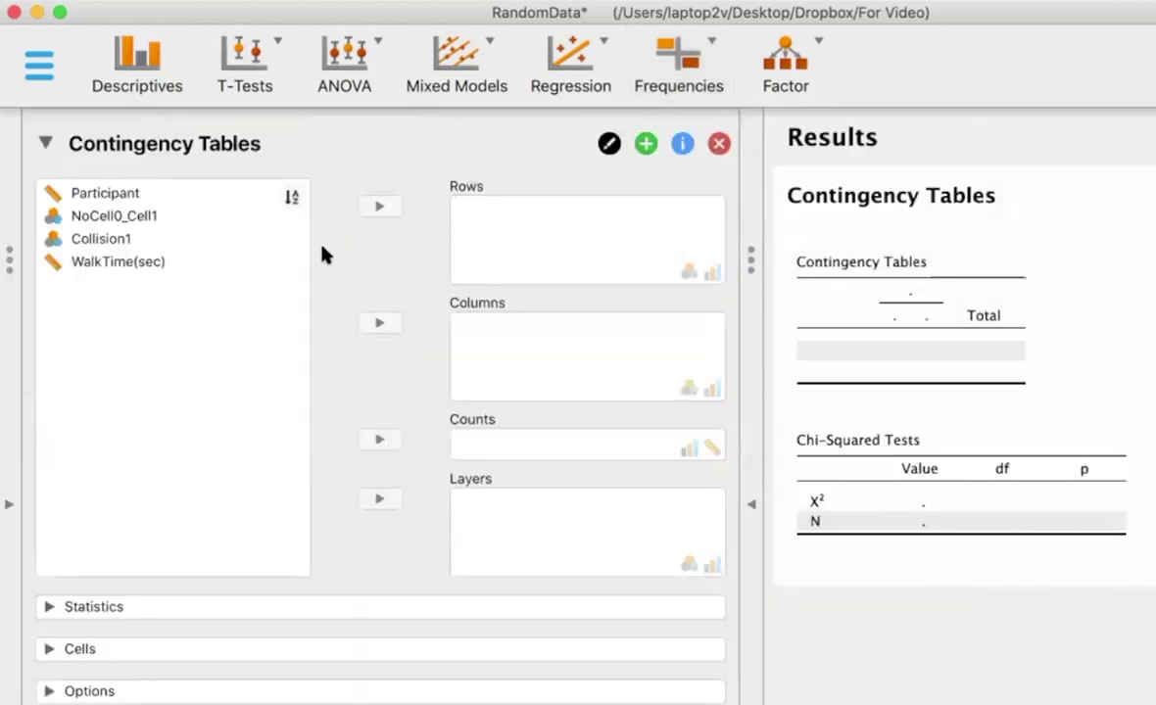
pyautogui.click(186, 220)
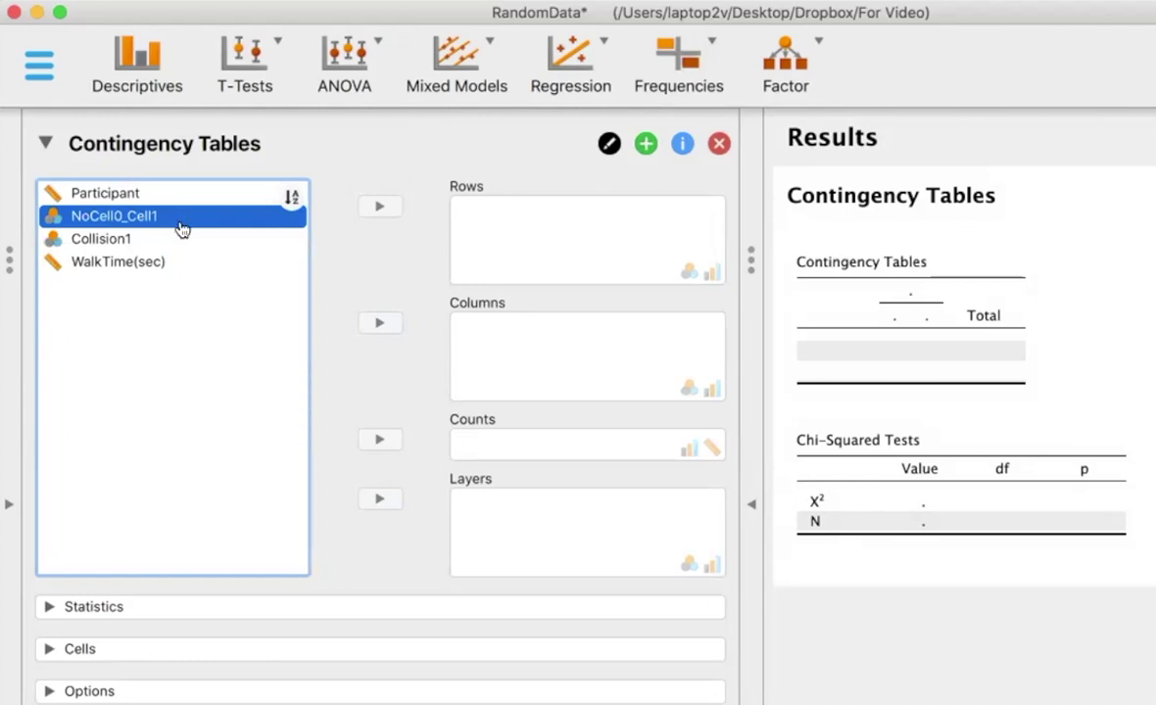
pyautogui.click(174, 238)
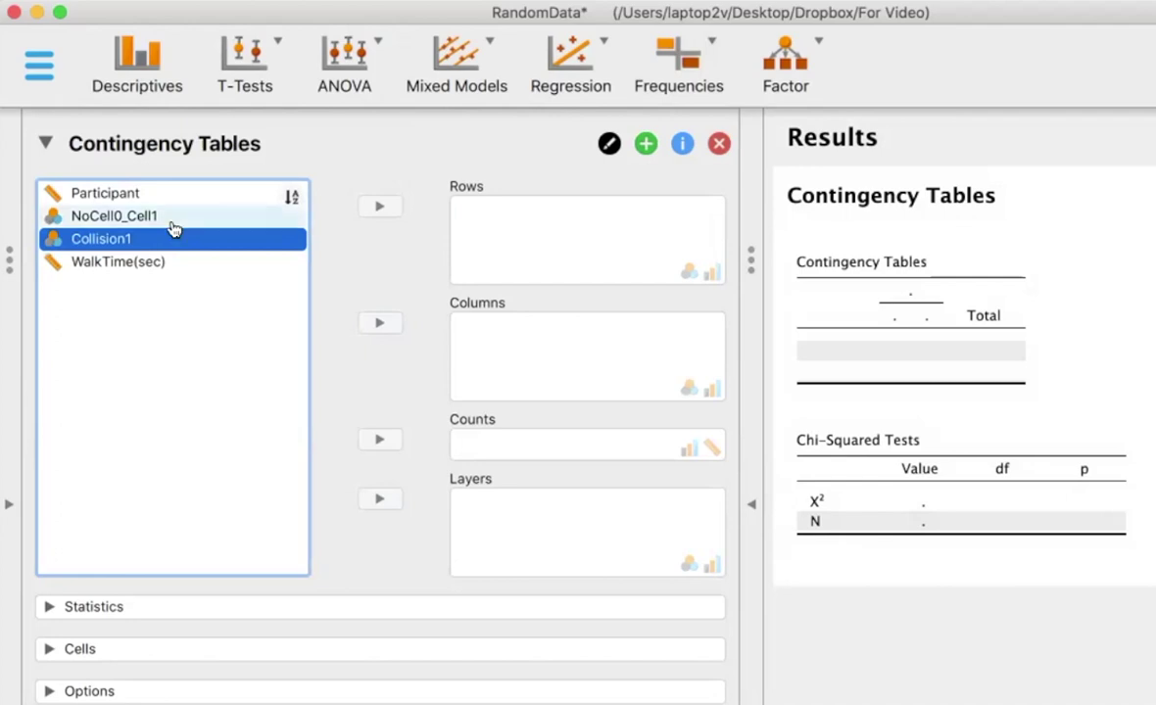
pyautogui.click(172, 217)
pyautogui.click(381, 204)
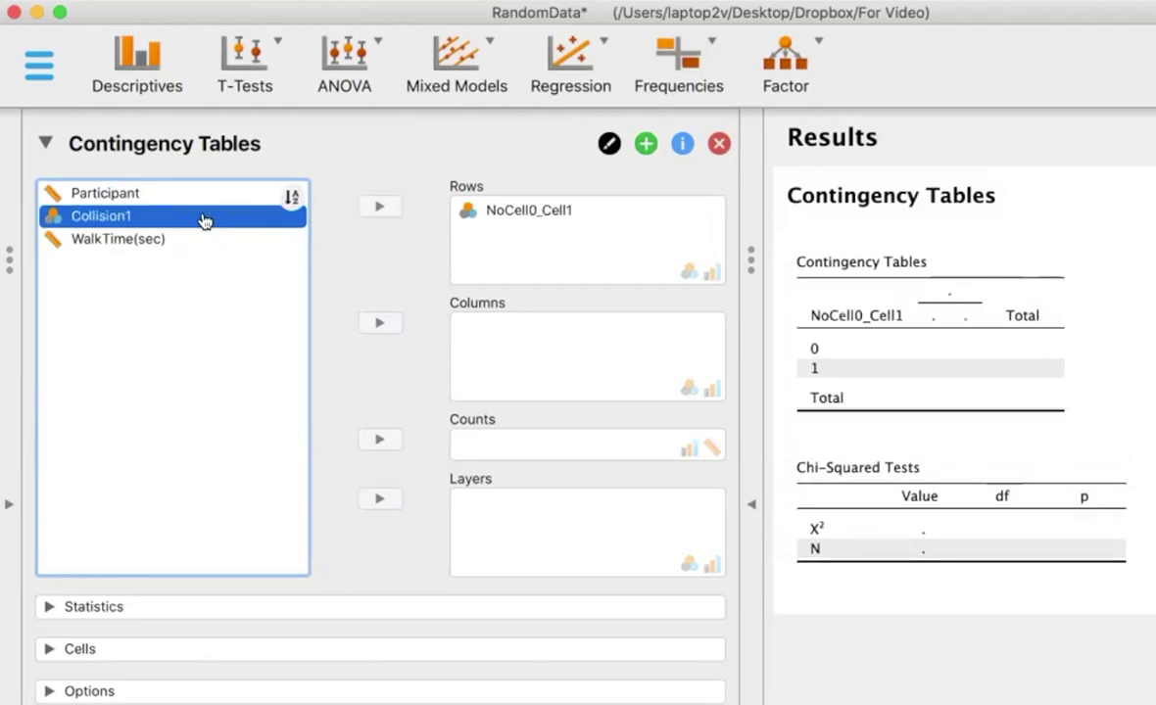
pyautogui.click(381, 323)
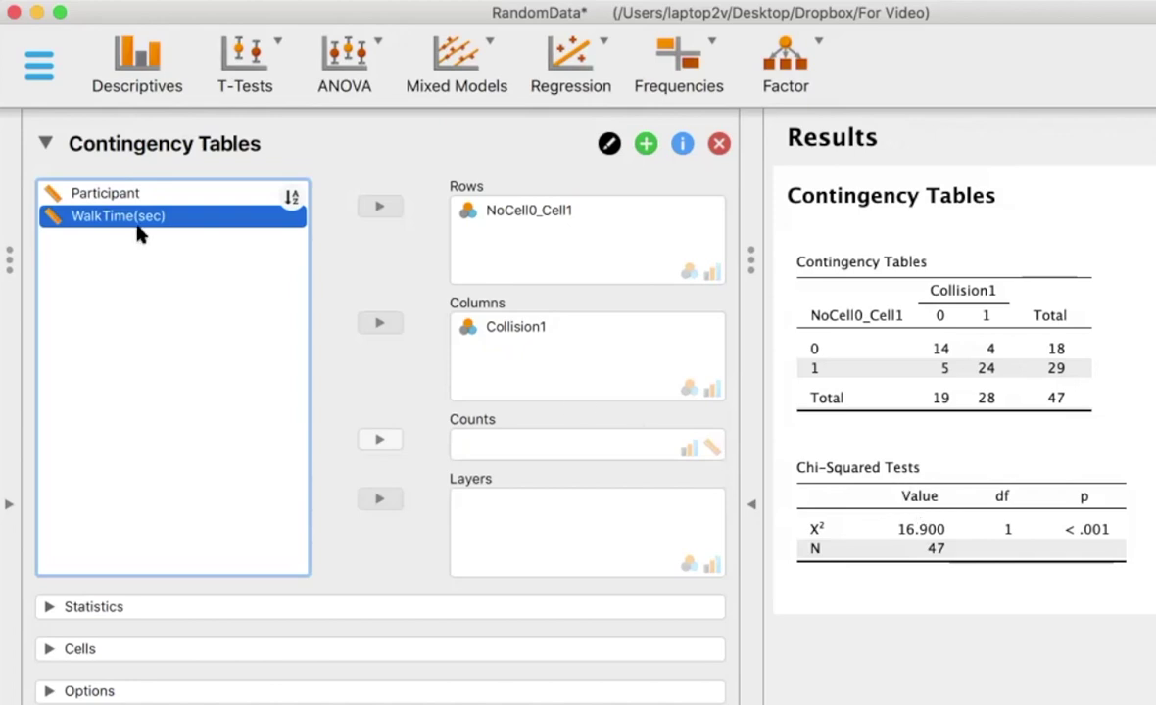
# Collapse the Contingency Tables settings panel and bring up the T-Tests menu
pyautogui.click(45, 144)
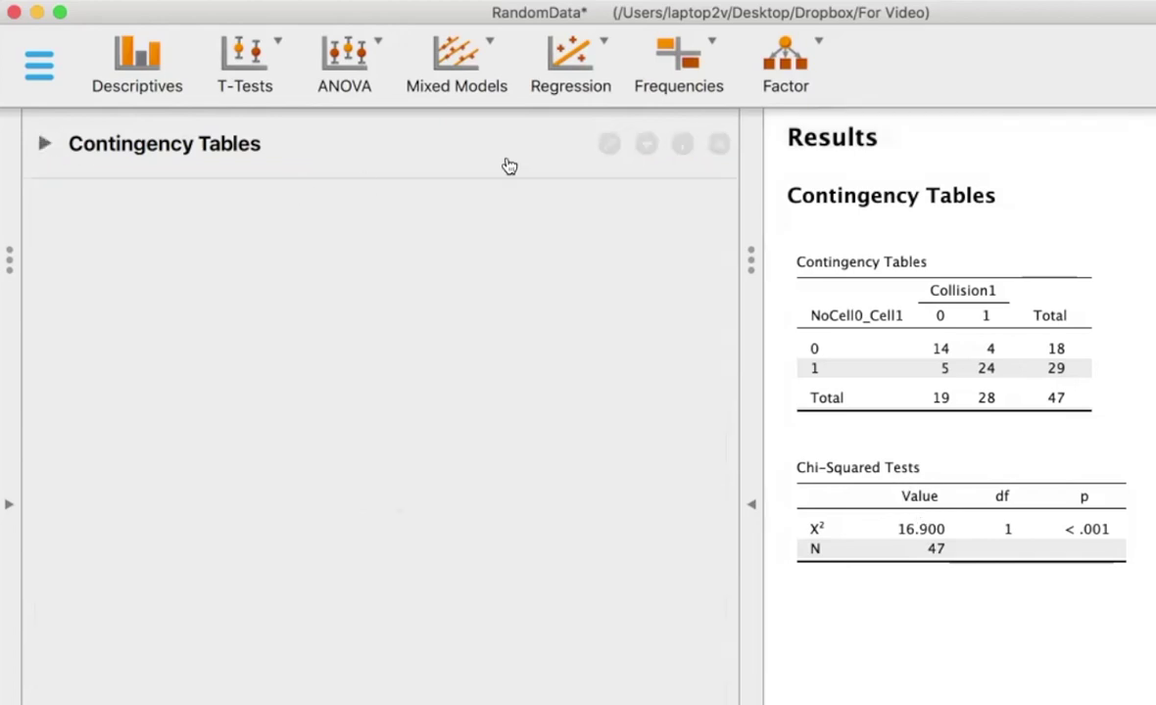
pyautogui.click(245, 58)
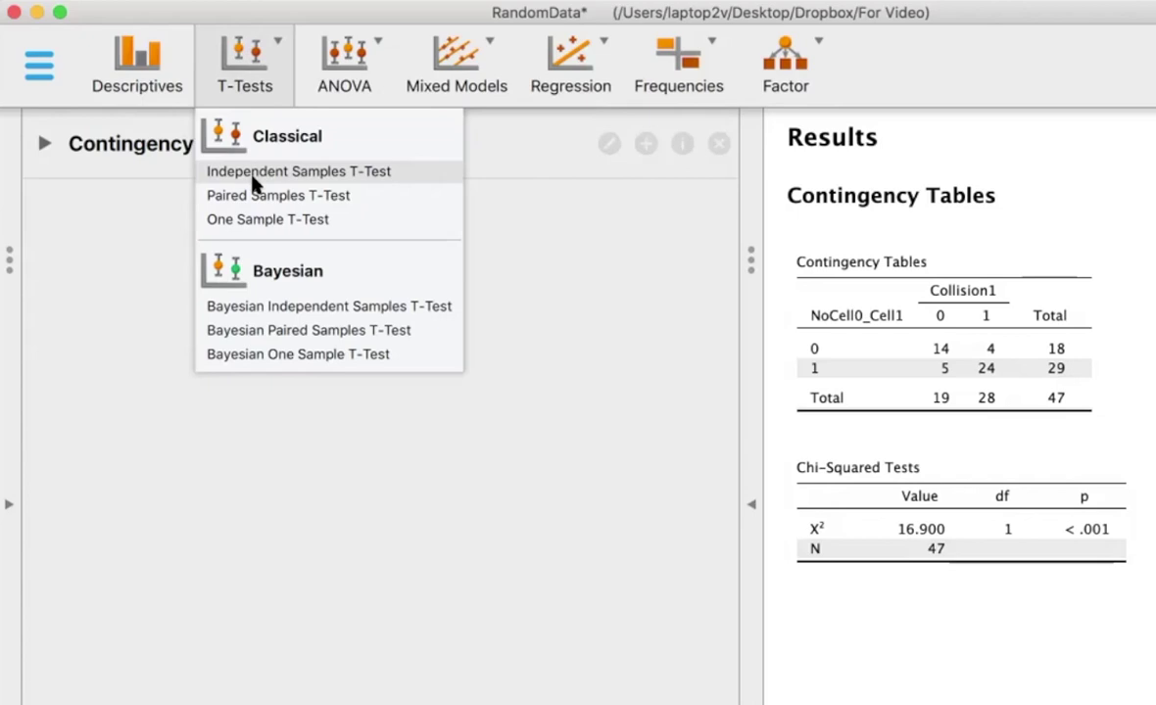
# Add an Independent Samples T-Test of WalkTime(sec) with NoCell0_Cell1 as the grouping variable
pyautogui.click(253, 179)
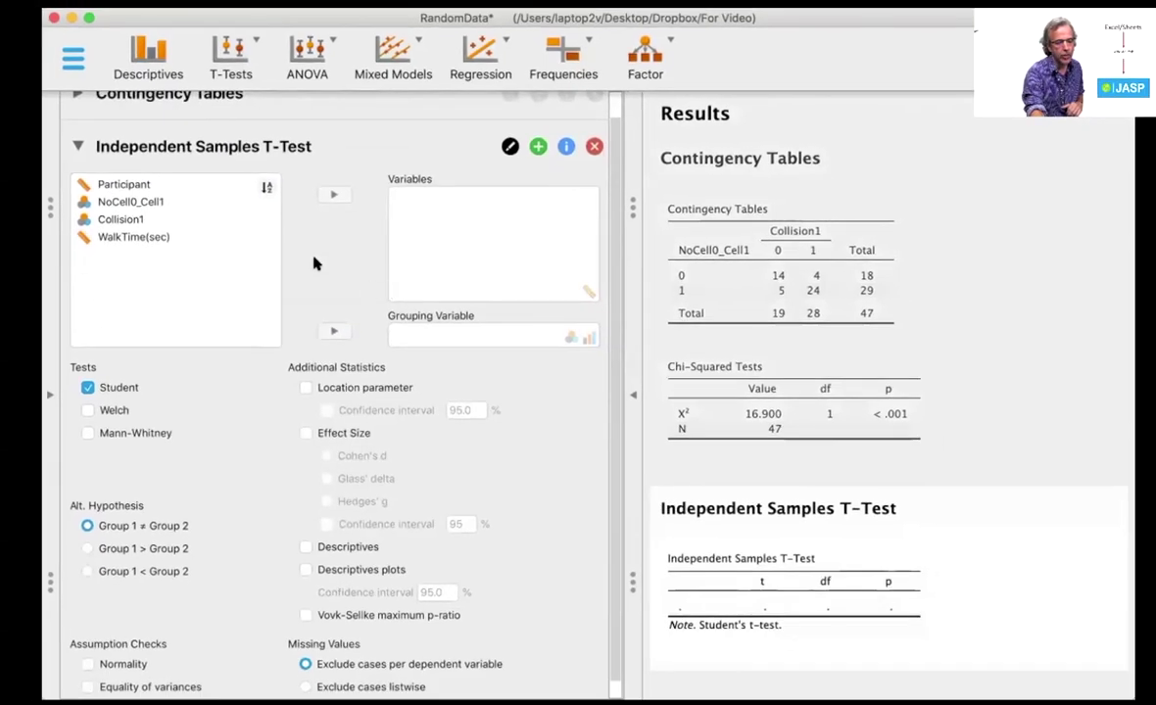
pyautogui.click(195, 203)
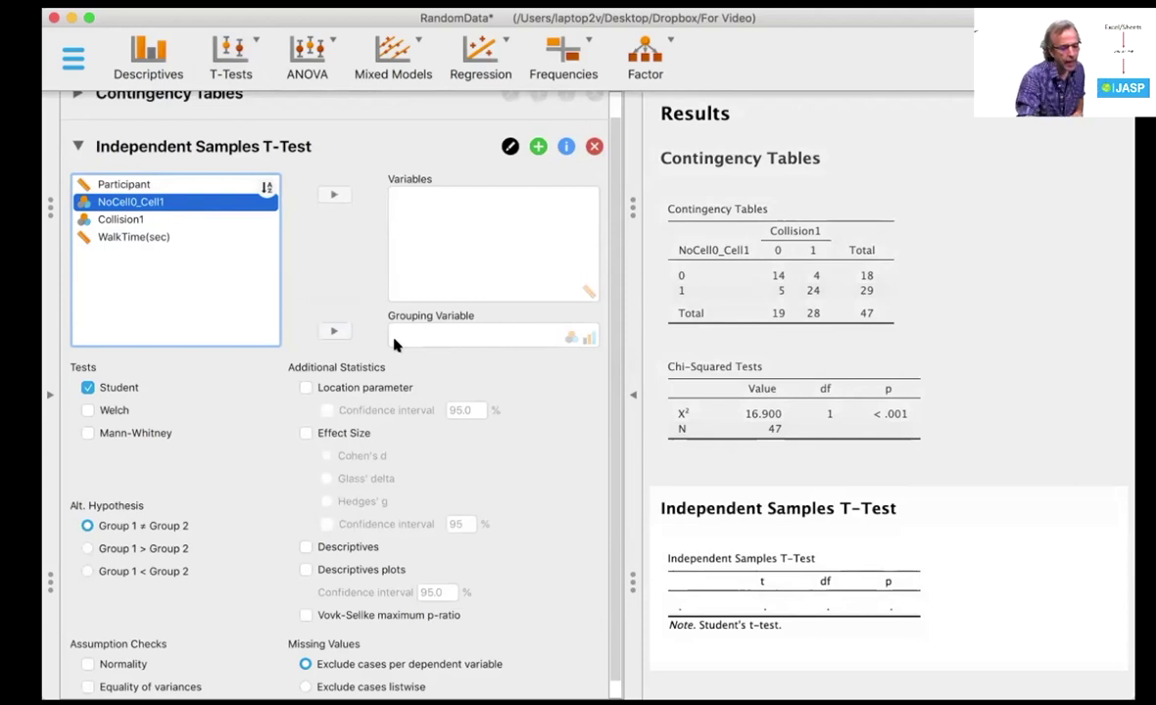
pyautogui.click(331, 333)
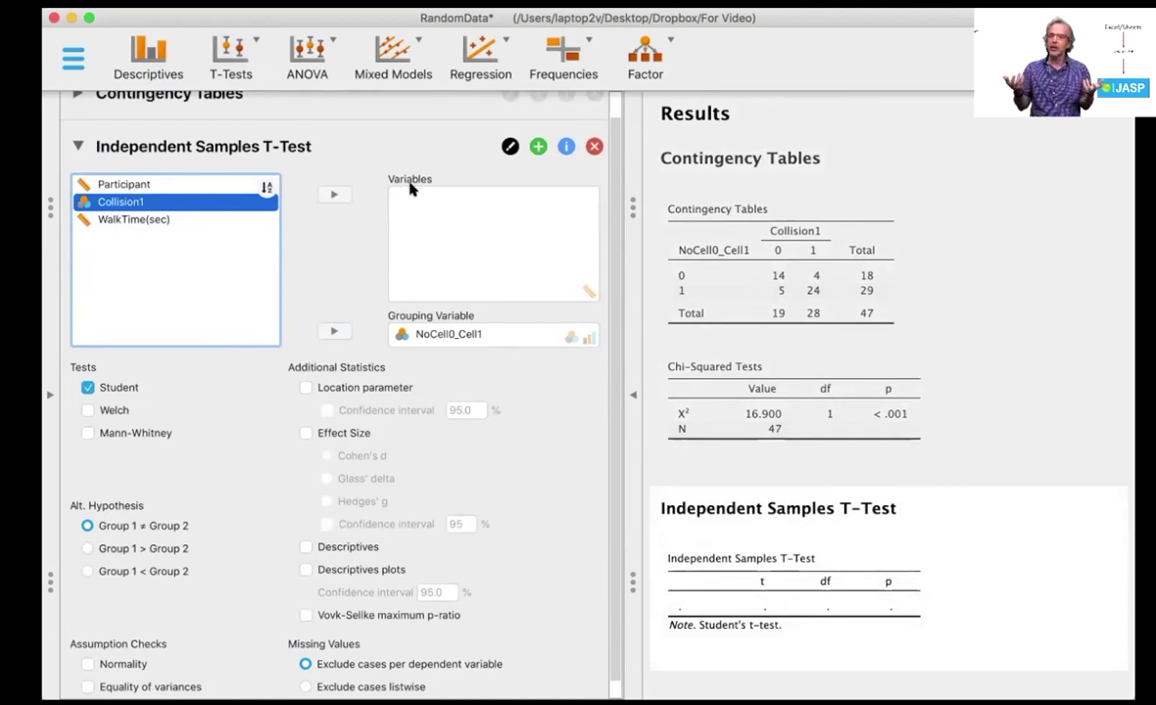
pyautogui.click(203, 223)
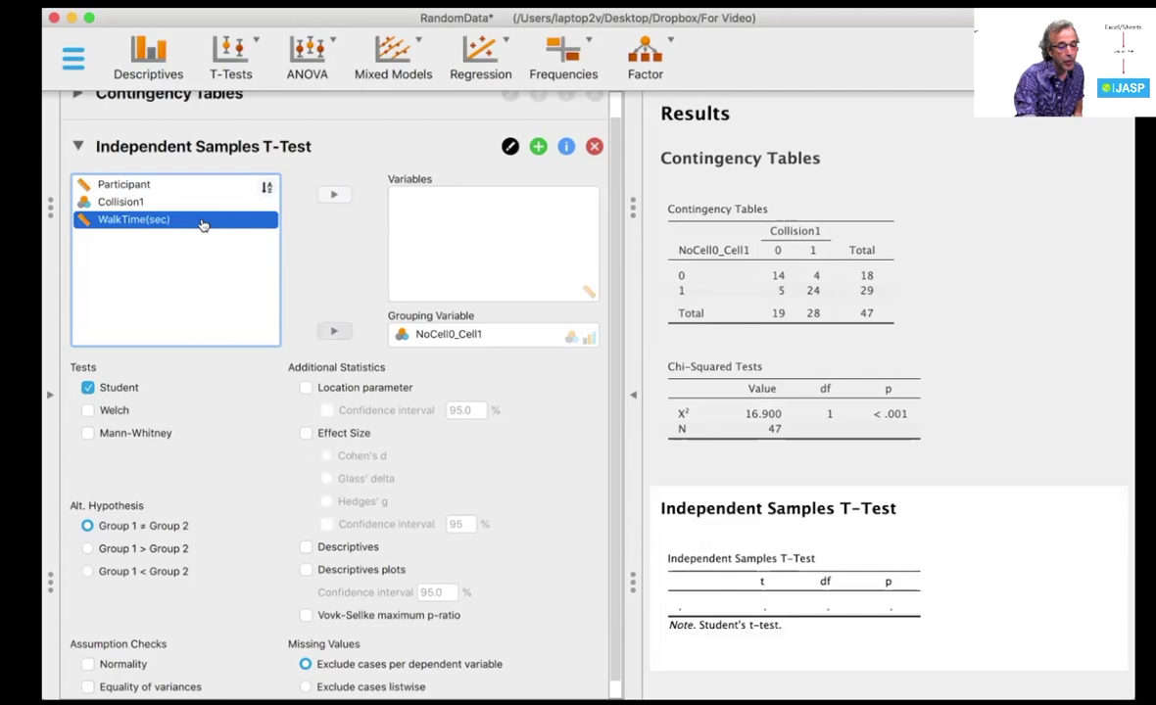
pyautogui.click(334, 194)
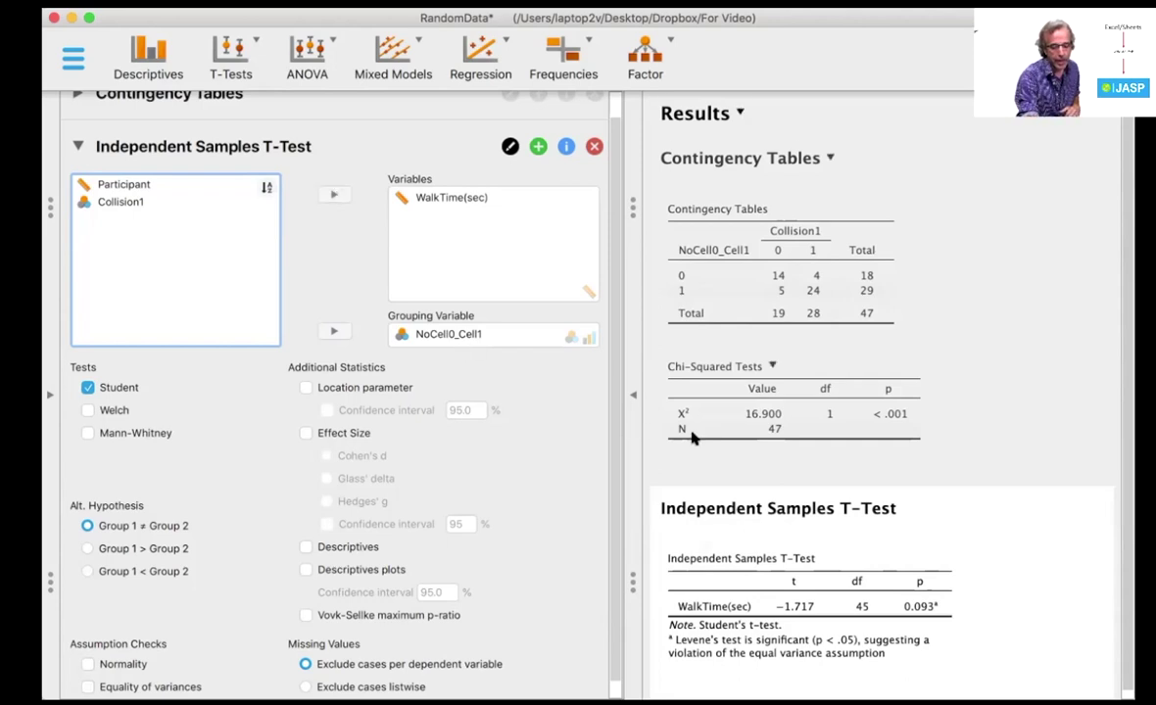
pyautogui.scroll(-1, 784, 392)
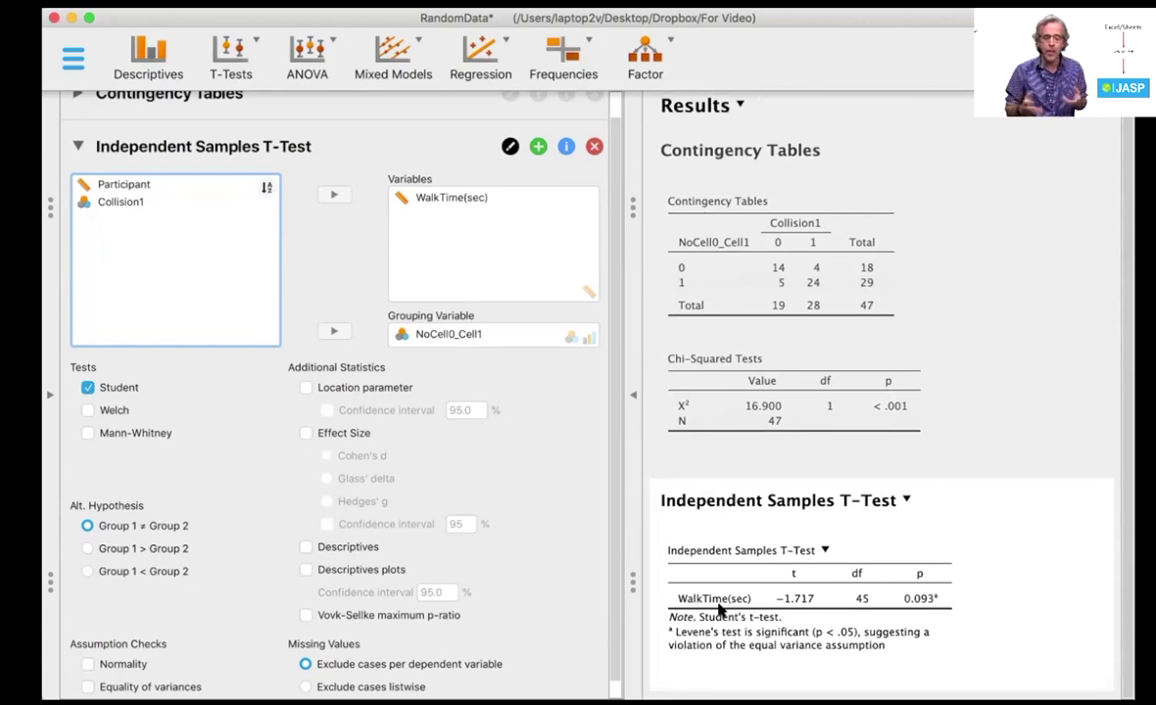
# Turn on Descriptives so the t-test shows WalkTime(sec) means and N for both groups
pyautogui.click(349, 549)
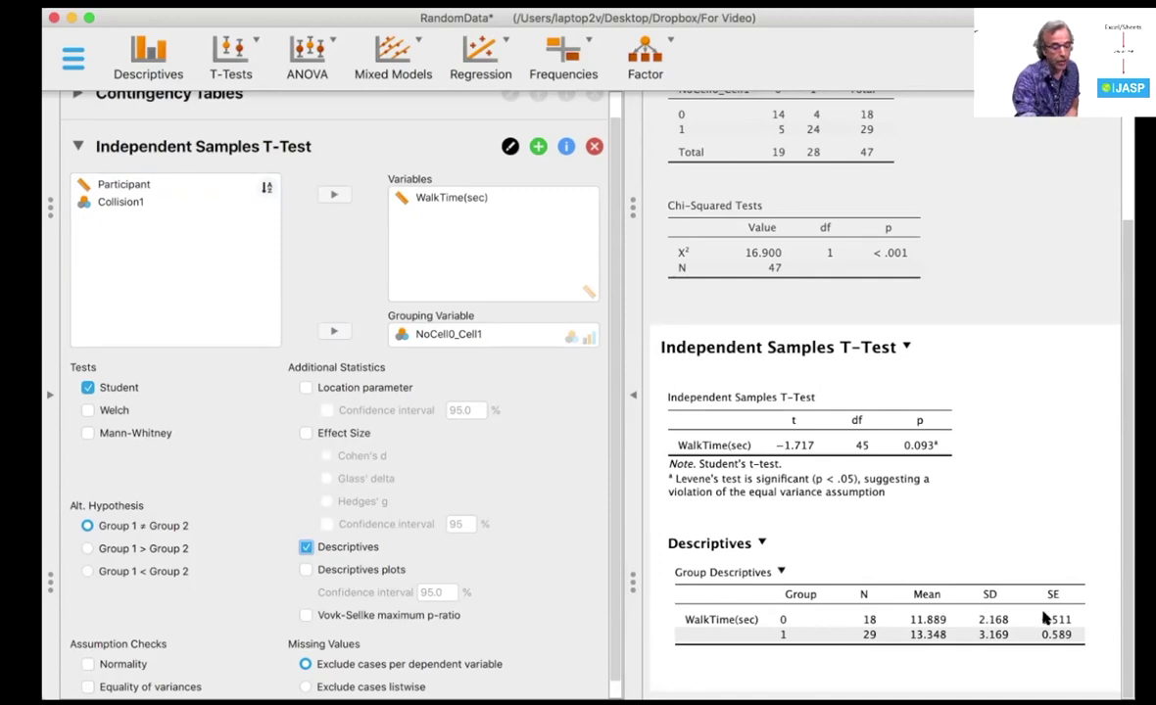
# Add a Descriptives plot of WalkTime(sec) group means and review the t-test results
pyautogui.click(382, 571)
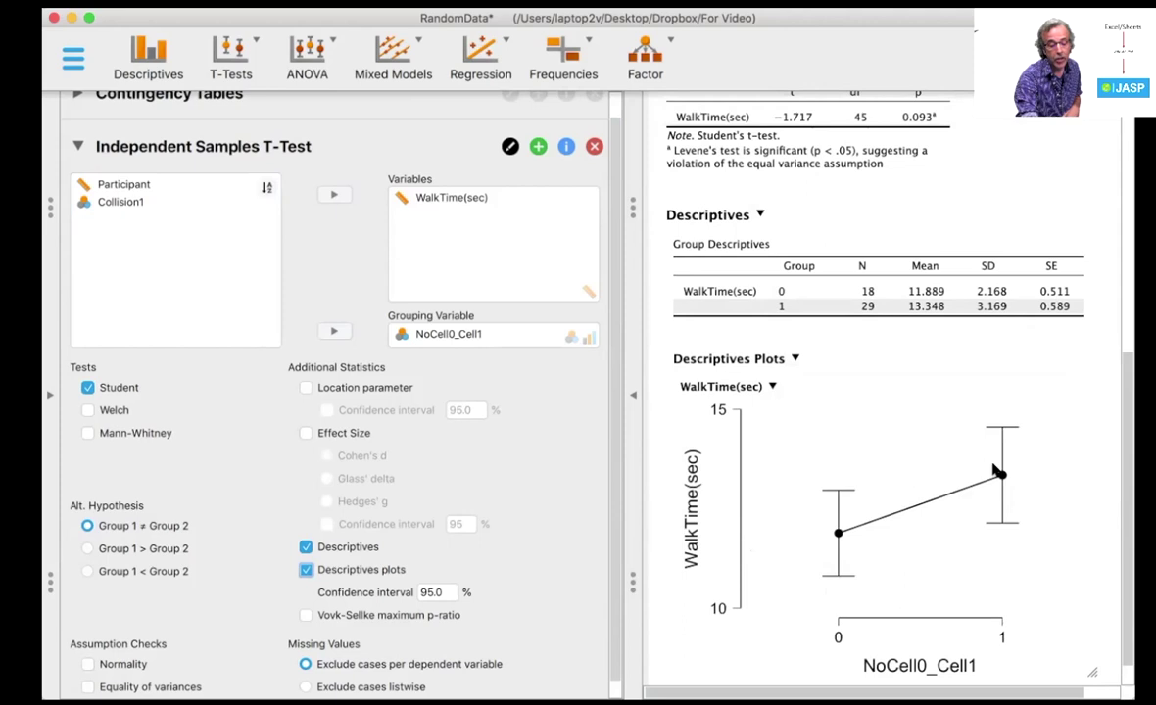
pyautogui.scroll(5, 997, 473)
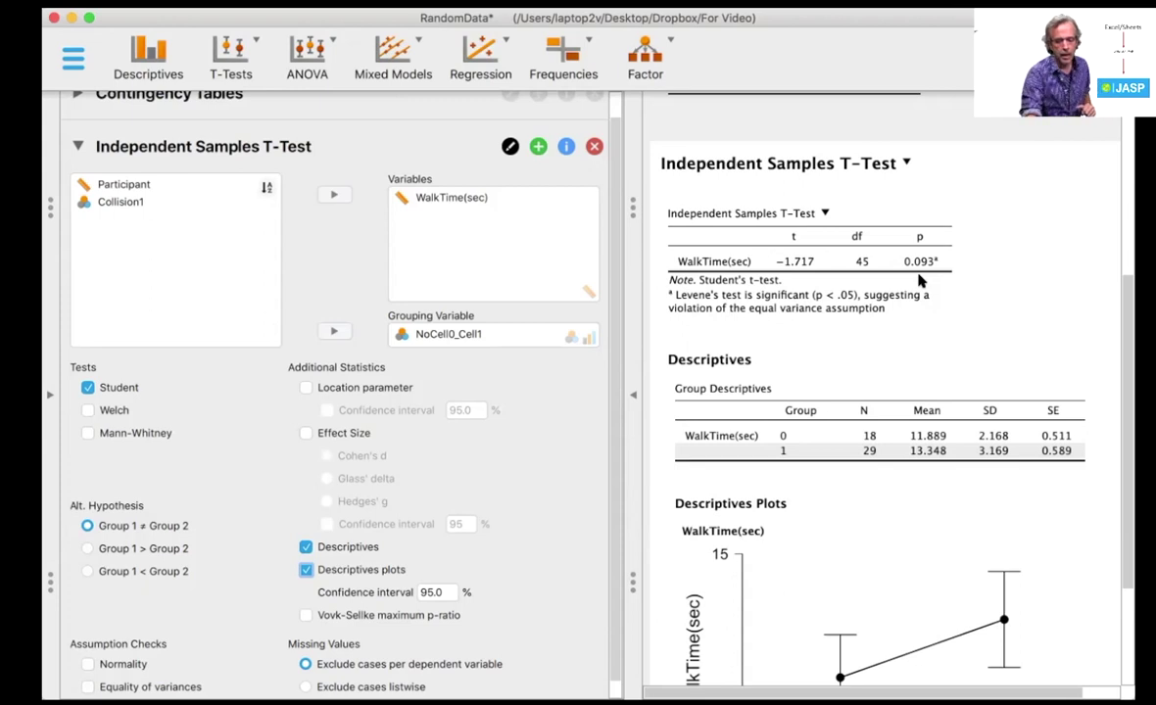
pyautogui.scroll(-5, 919, 294)
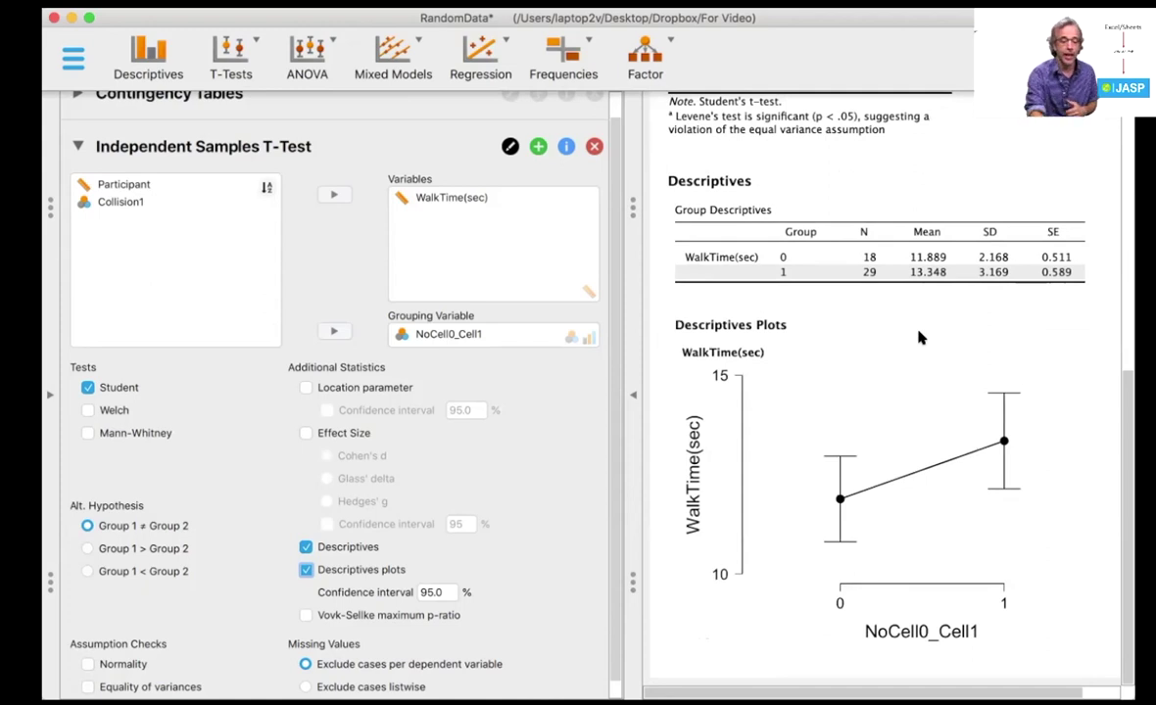
pyautogui.scroll(10, 919, 337)
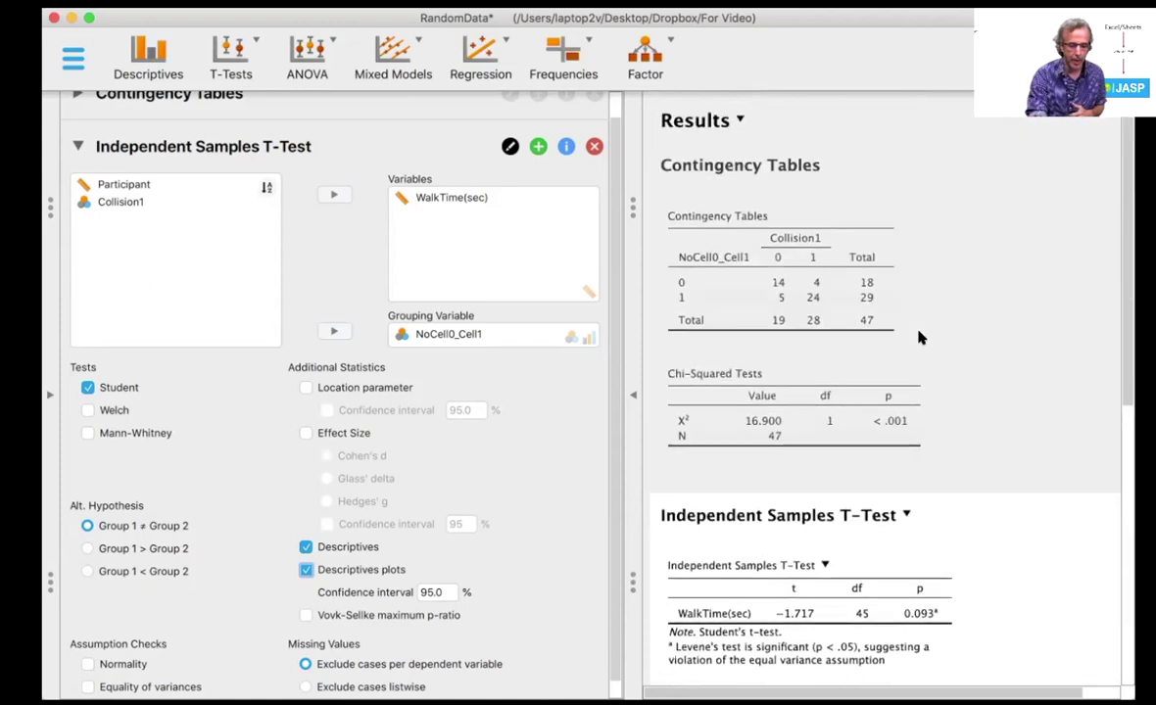
pyautogui.click(66, 146)
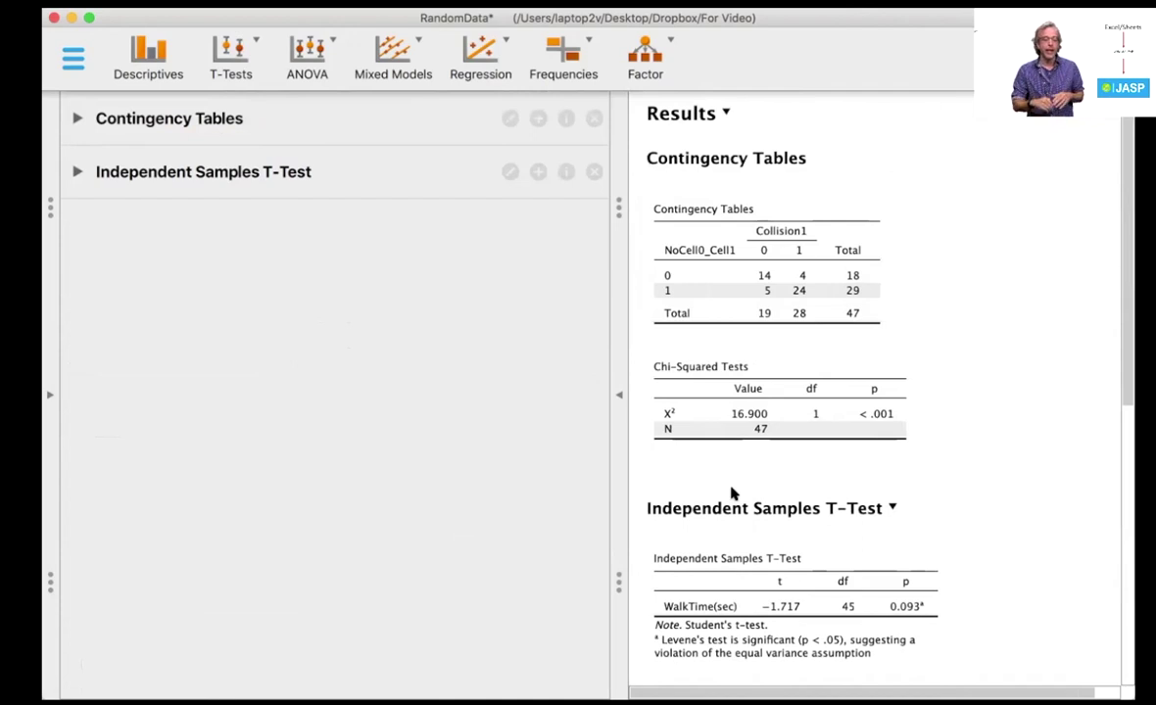
pyautogui.click(434, 165)
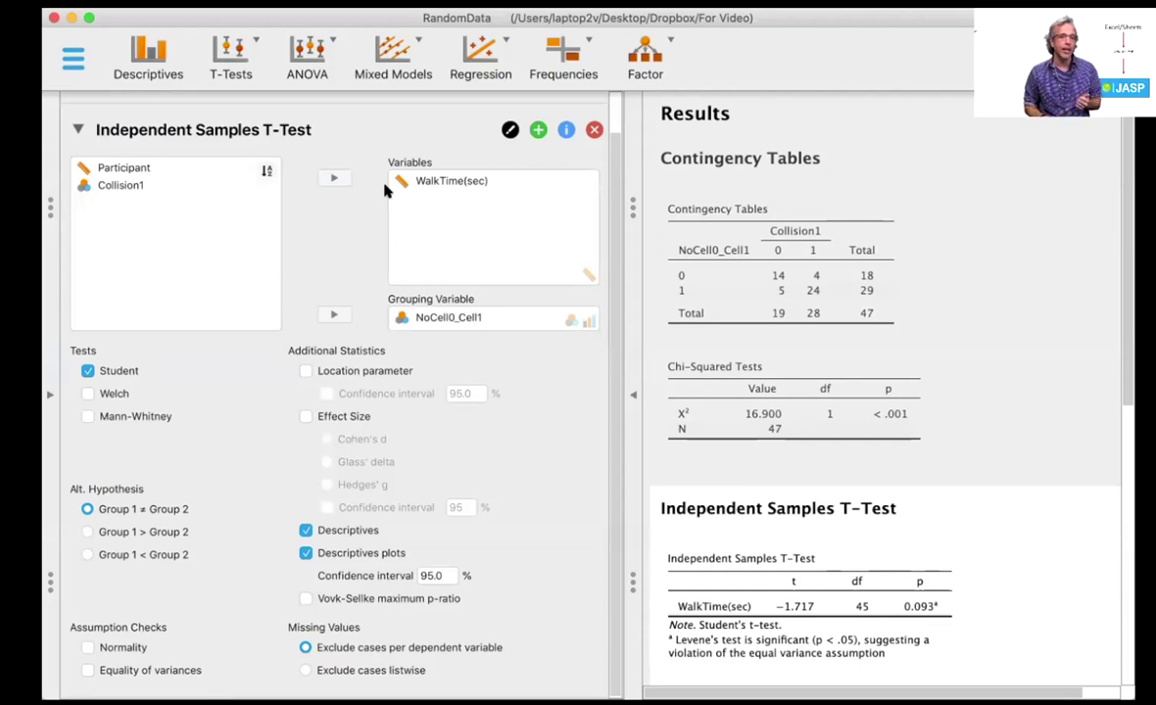
# Export the results to the For Video folder as RandomData.html, overwriting the earlier file
pyautogui.click(74, 58)
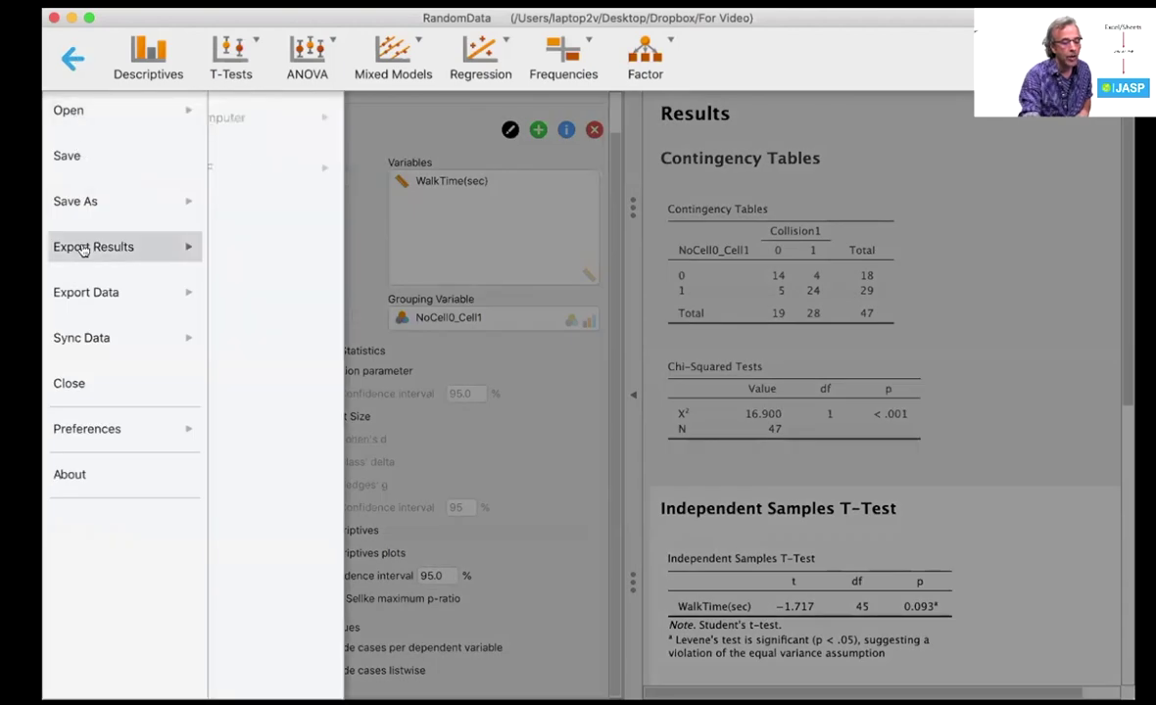
pyautogui.click(84, 248)
pyautogui.click(233, 116)
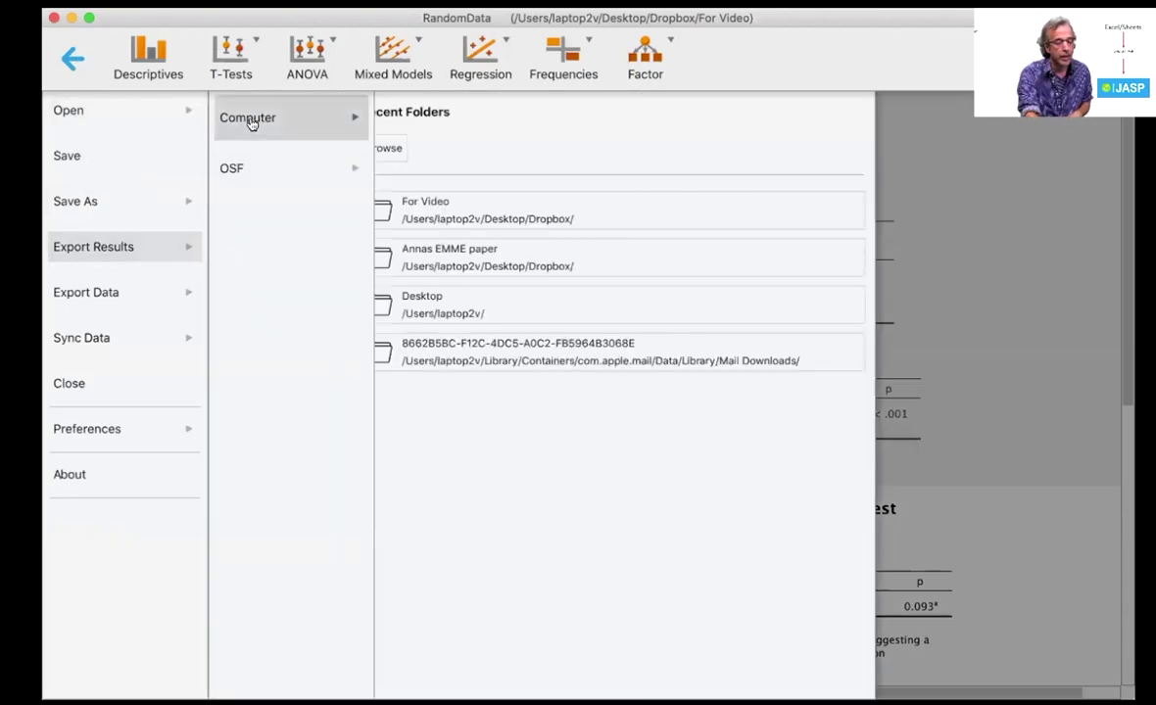
pyautogui.click(409, 144)
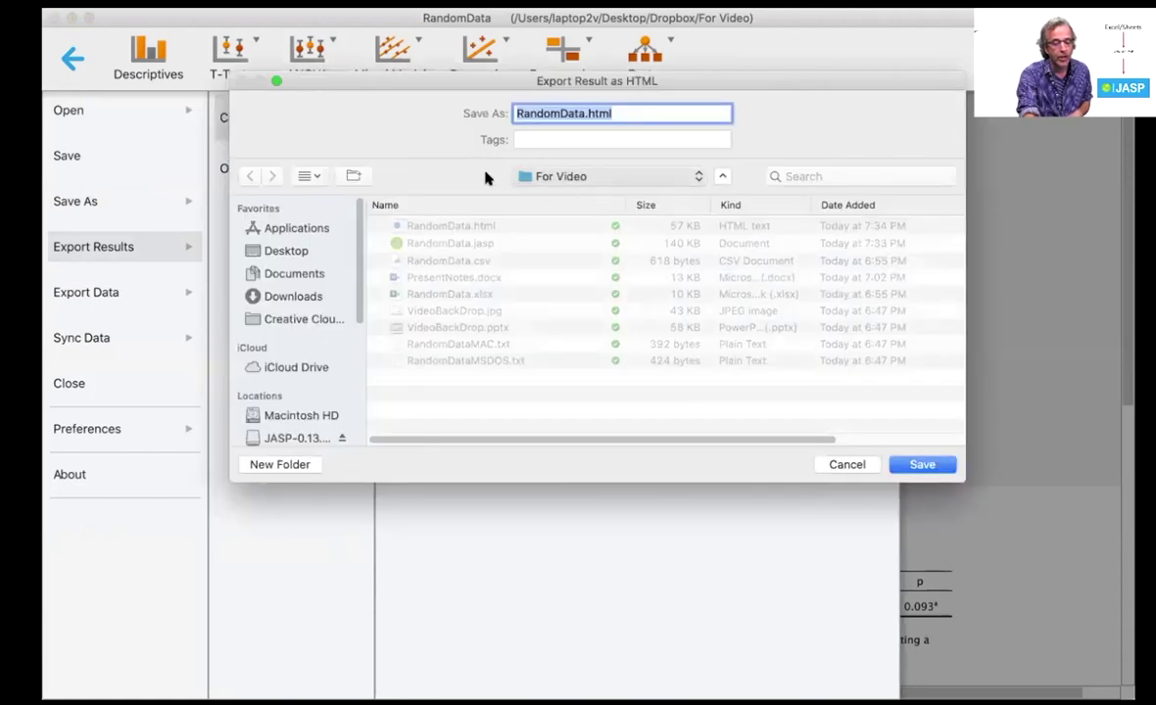
pyautogui.click(914, 468)
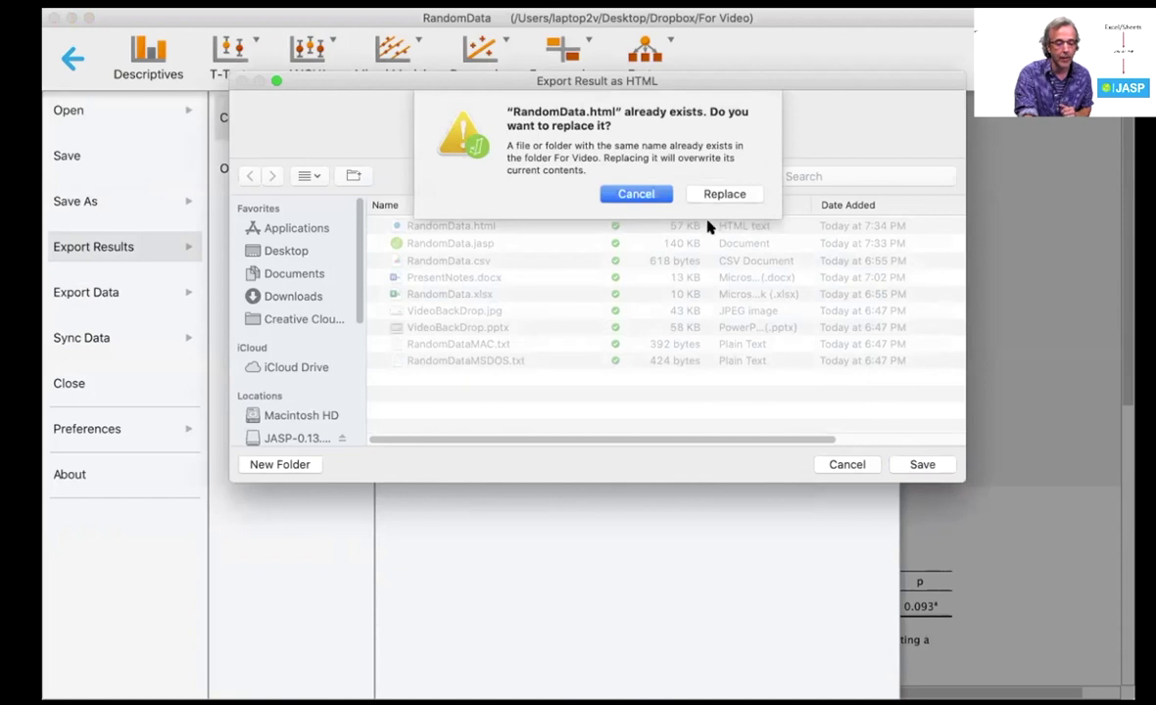
pyautogui.click(721, 195)
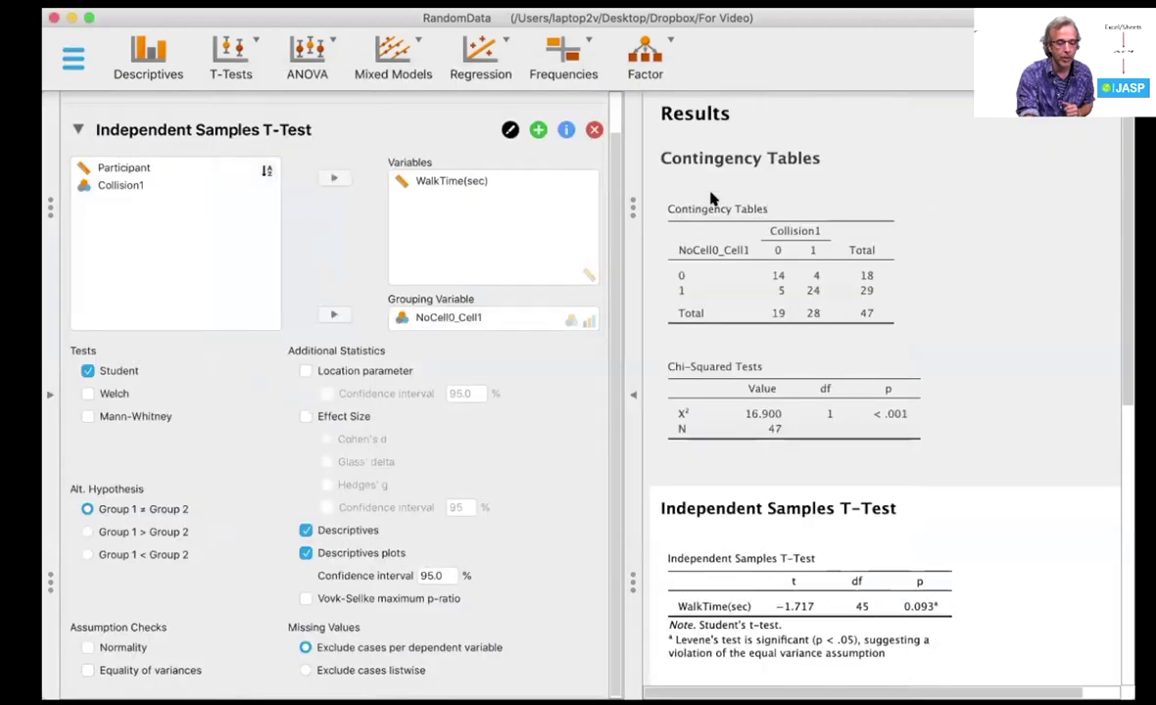